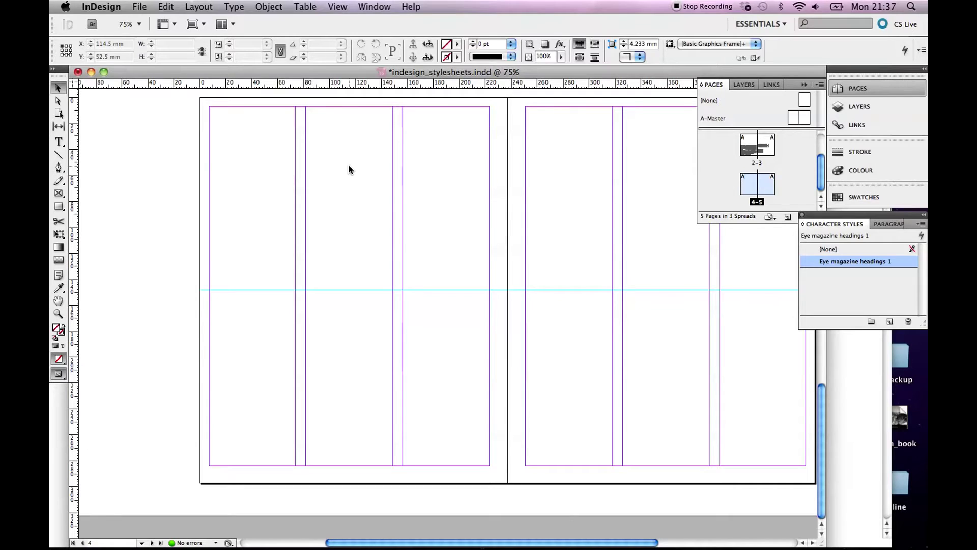
Delete the Chanel perfume image from the pasteboard and zoom back out to spread 2–3.
scroll(389, 218, "up", 3)
scroll(387, 216, "up", 10)
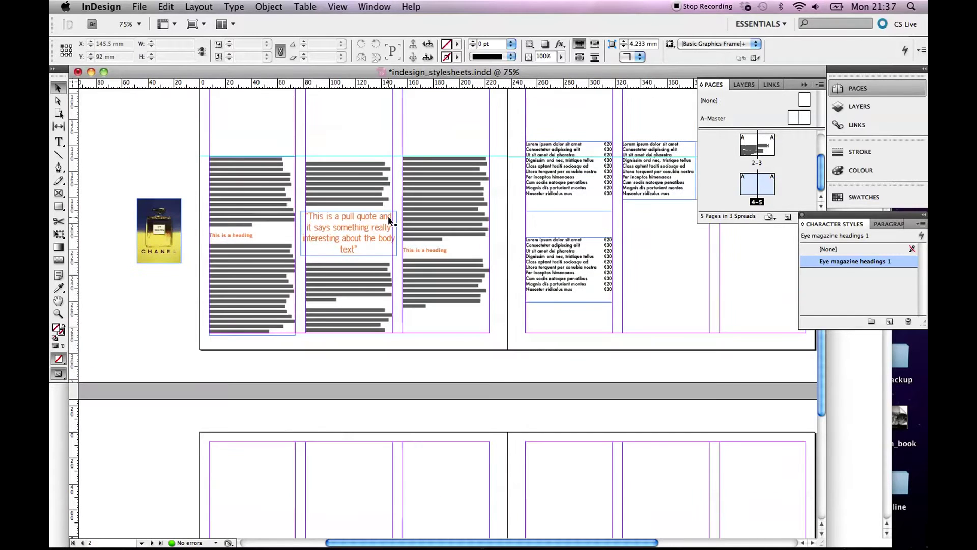
key("super+equal")
key("super+equal")
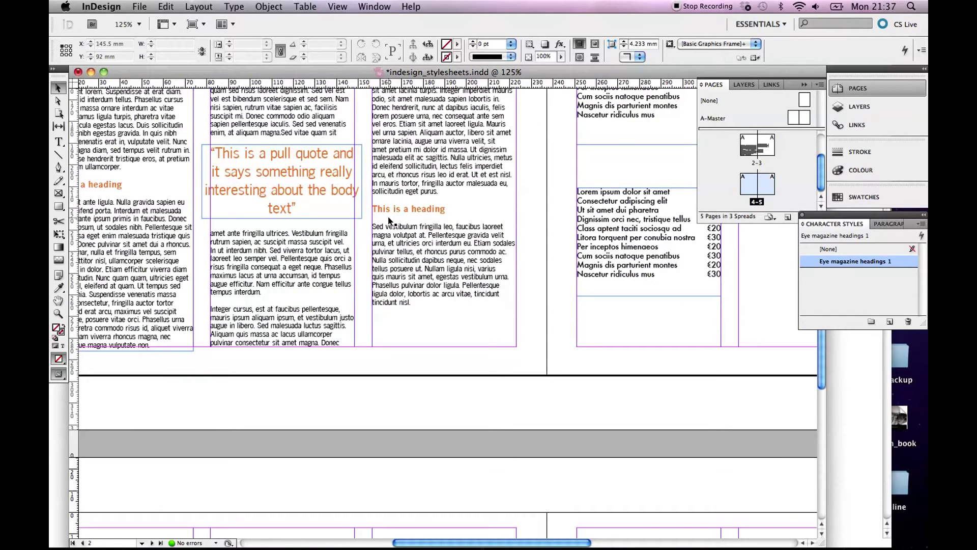
scroll(407, 214, "left", 10)
left_click(442, 212)
key("Delete")
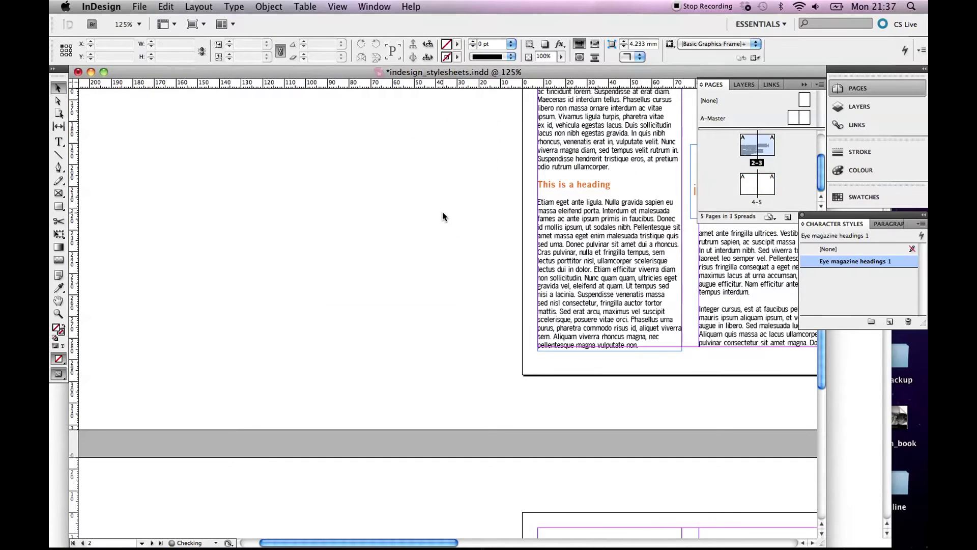
key("super+minus")
scroll(442, 211, "right", 8)
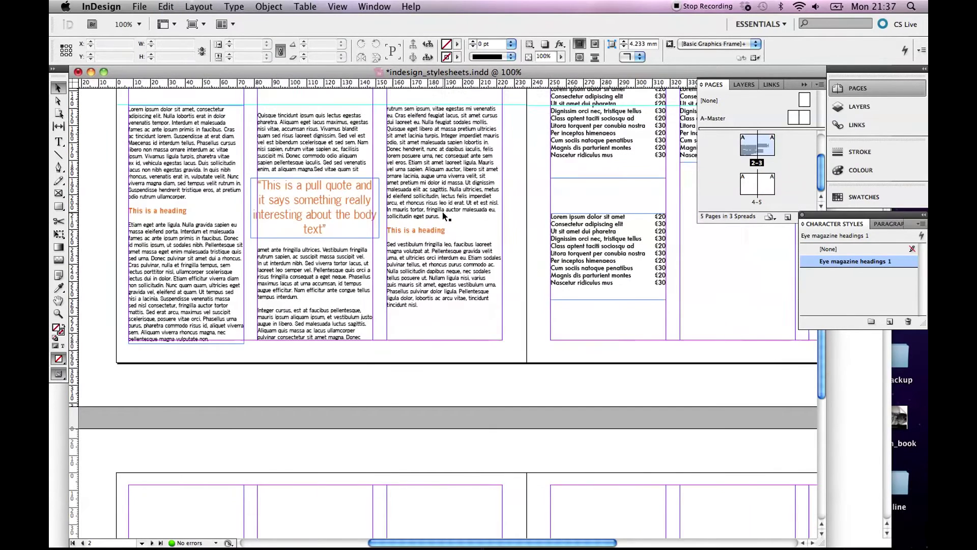
scroll(387, 183, "up", 2)
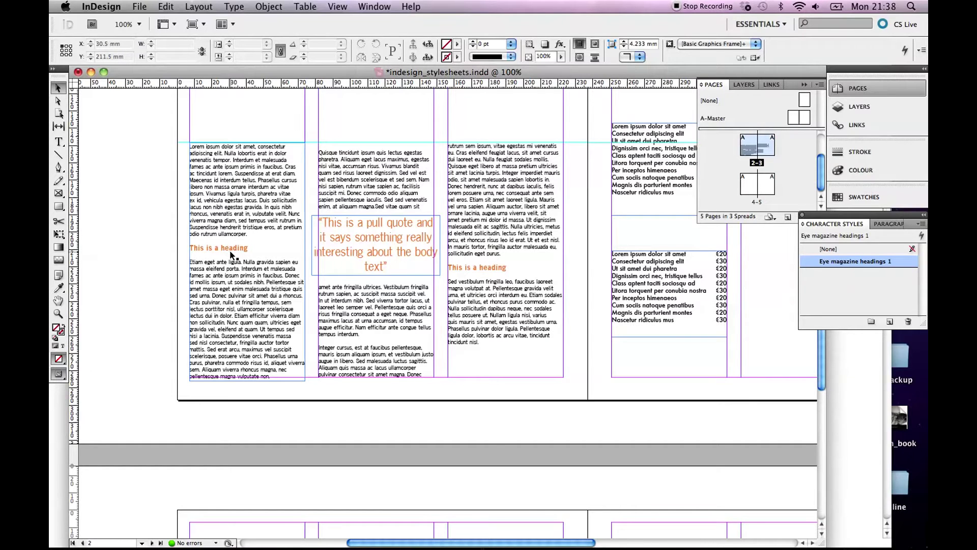
Draw three column-width text frames in page 4's three columns with the Type tool.
scroll(231, 256, "down", 10)
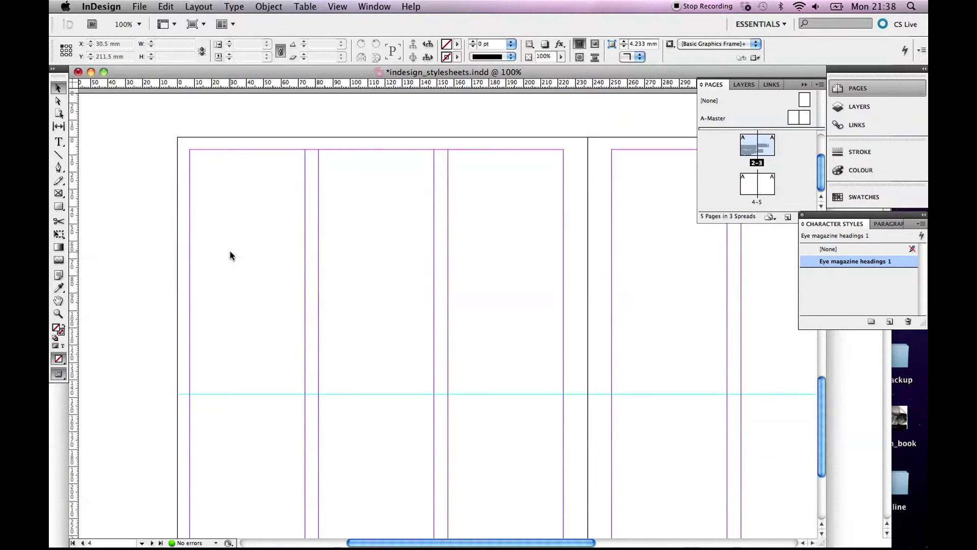
scroll(230, 255, "down", 5)
scroll(231, 255, "left", 3)
scroll(230, 256, "right", 3)
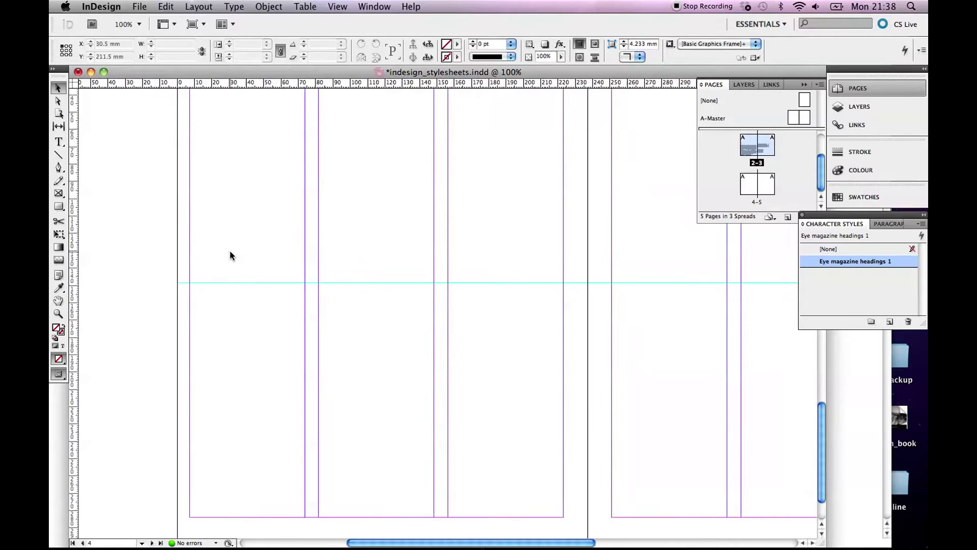
left_click(58, 142)
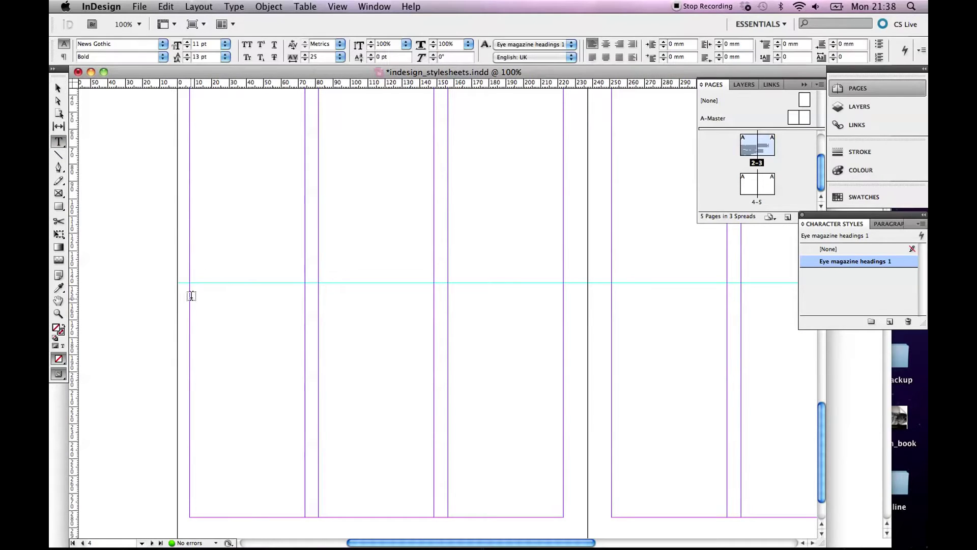
left_click_drag(189, 282, 304, 516)
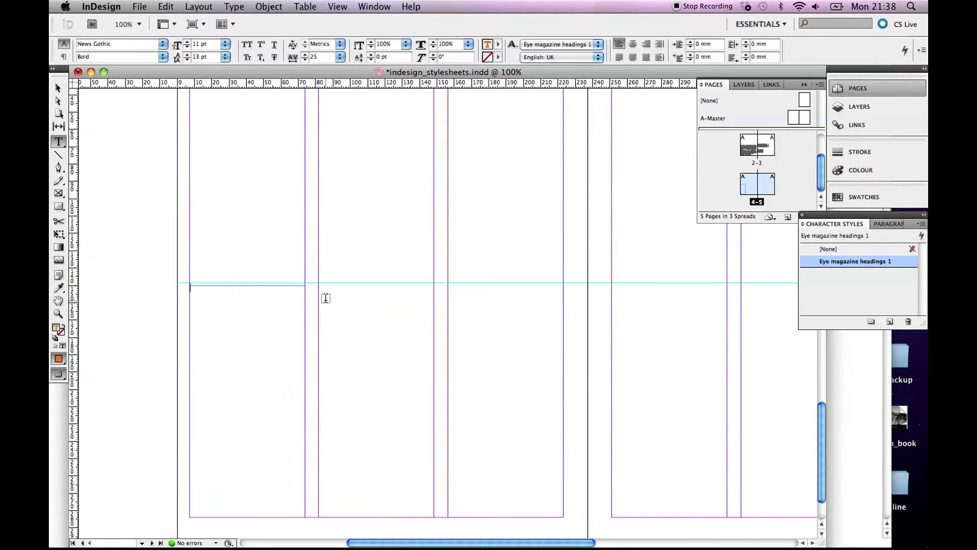
left_click_drag(319, 283, 432, 517)
left_click_drag(448, 283, 564, 518)
Align the first frame's top edge to the guide and fill it with placeholder text.
left_click(56, 88)
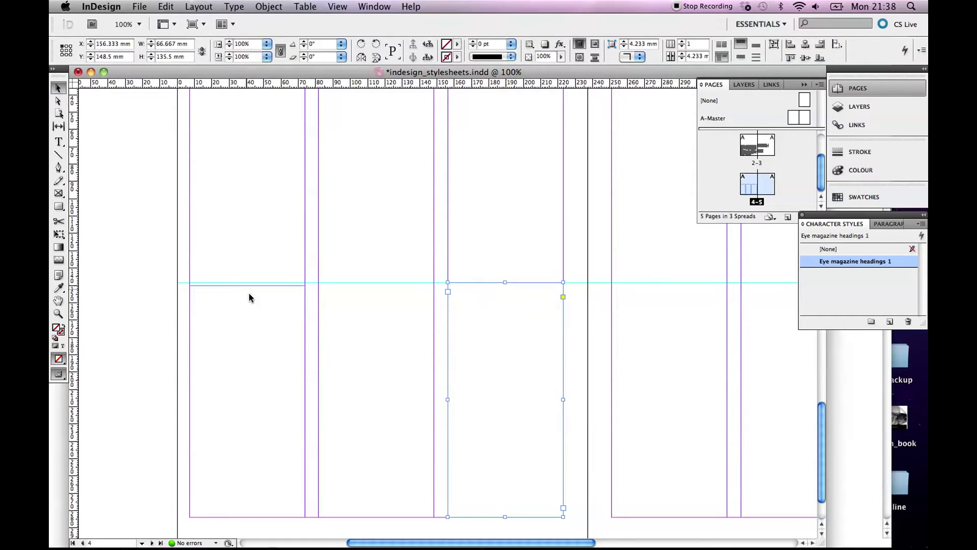
left_click(240, 285)
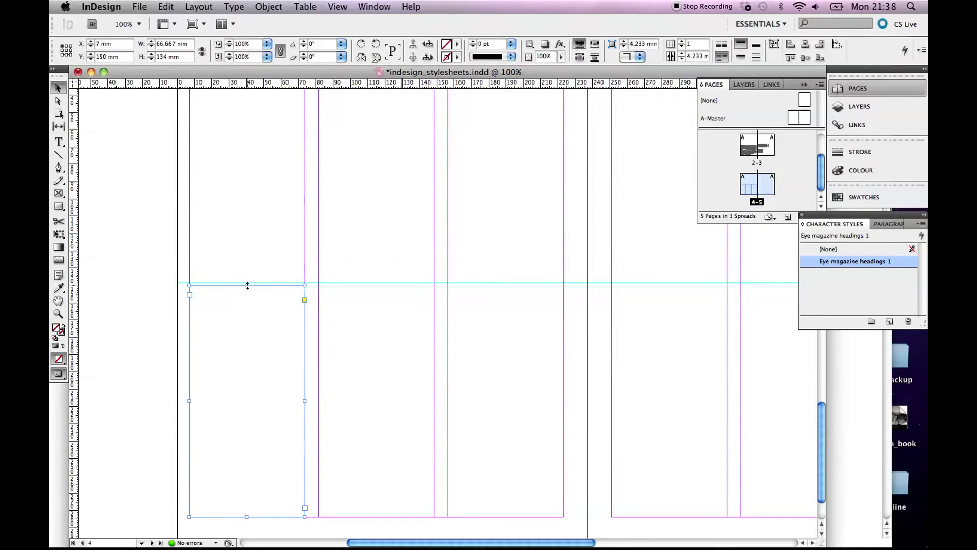
left_click_drag(247, 285, 248, 283)
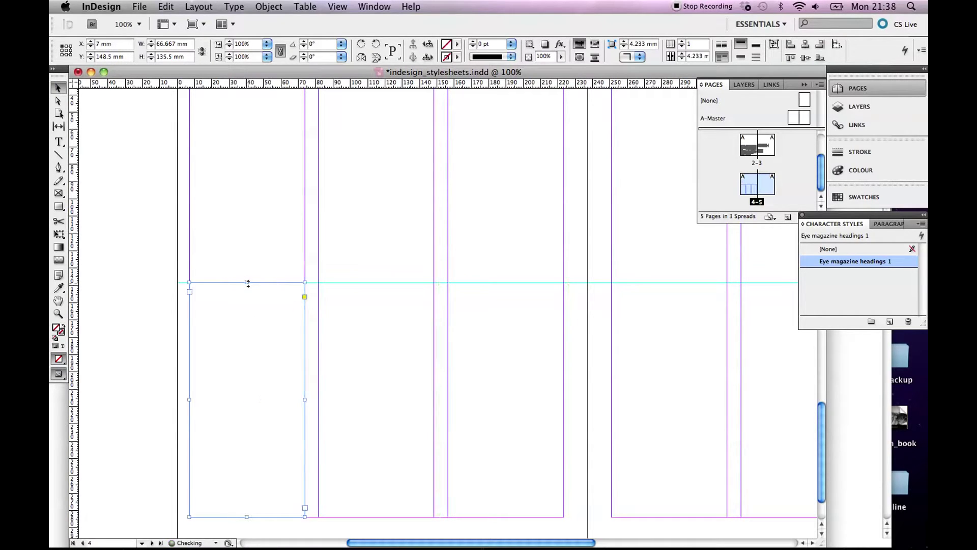
left_click(233, 7)
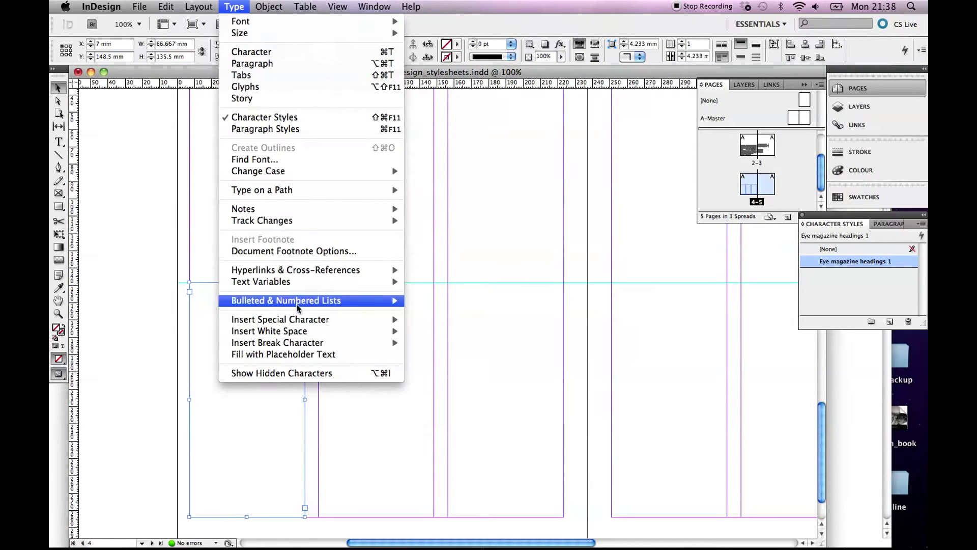
mouse_move(298, 348)
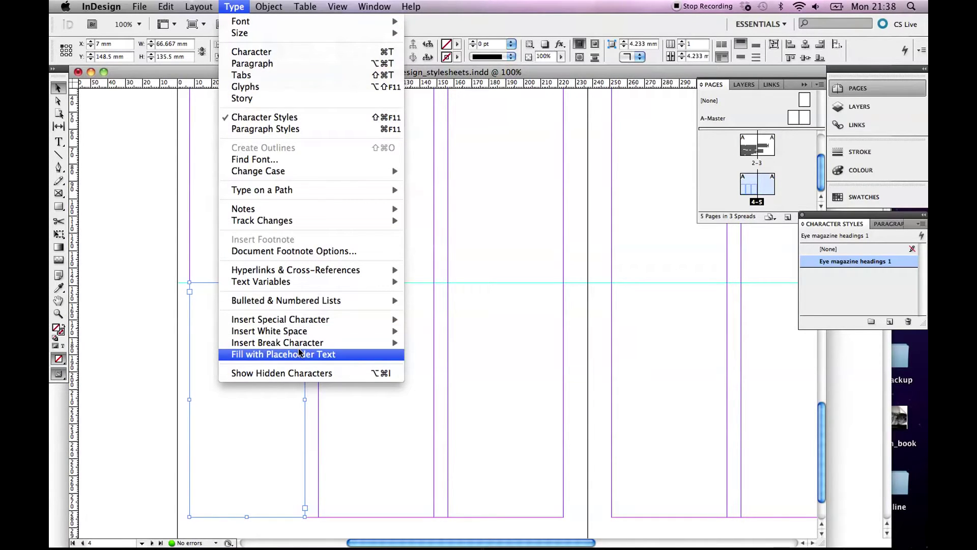
left_click(299, 354)
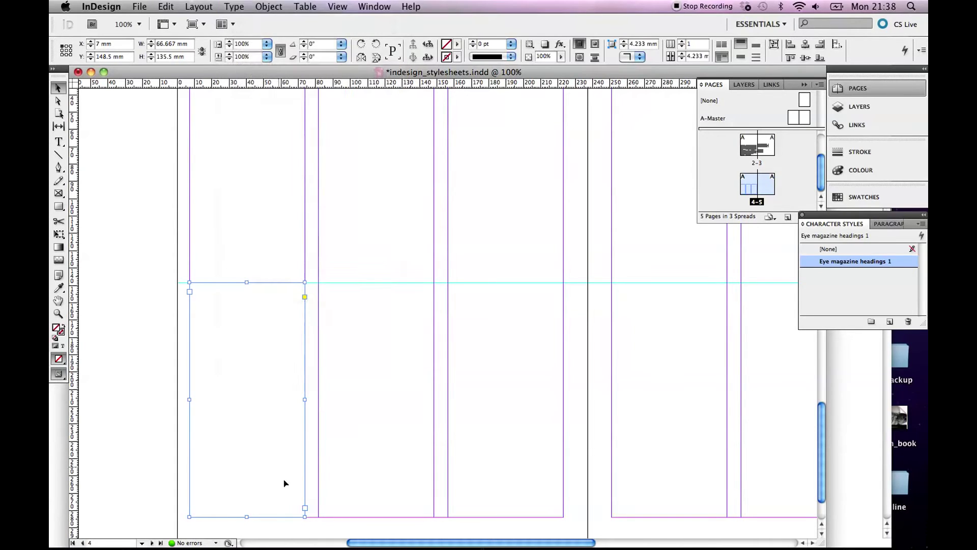
Thread the first frame's text into linked frames in columns two and three.
left_click(305, 508)
left_click(389, 324)
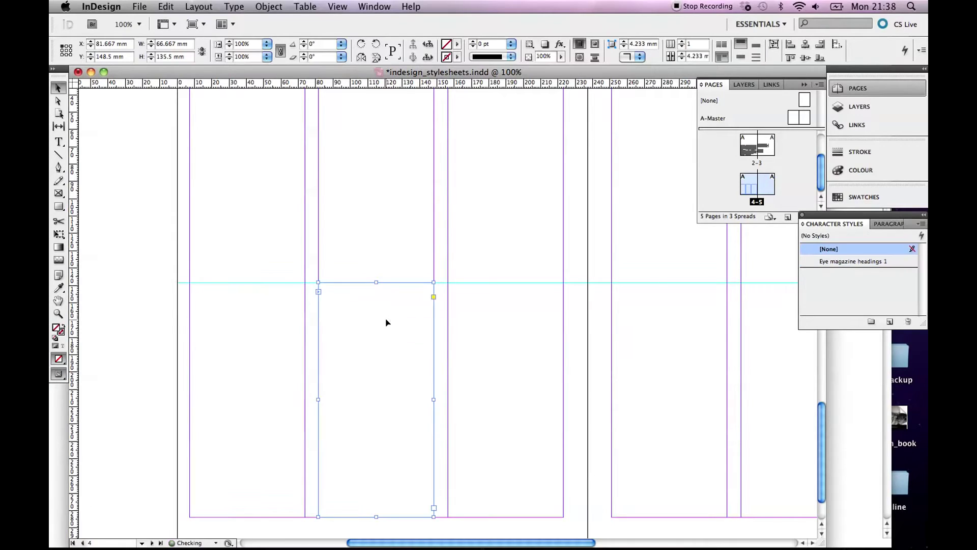
left_click(433, 508)
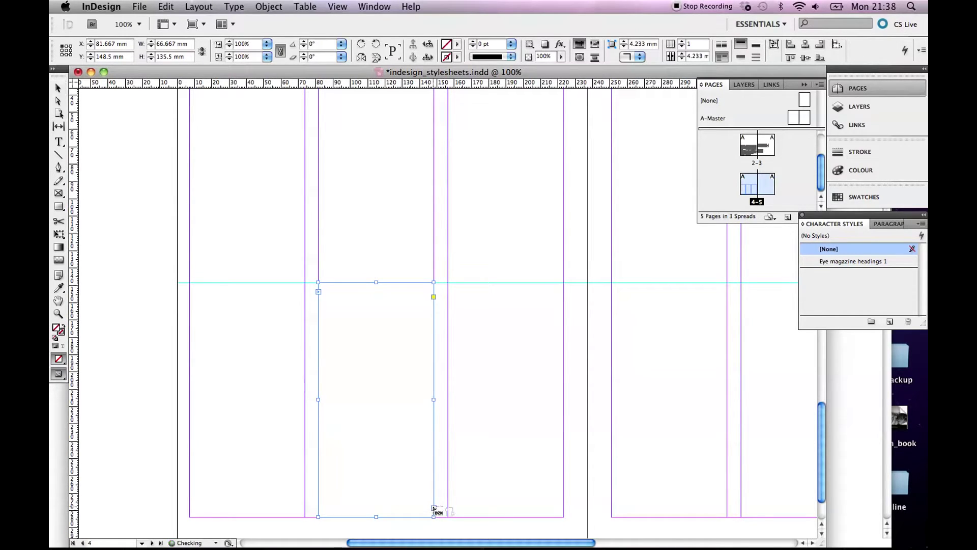
left_click(474, 358)
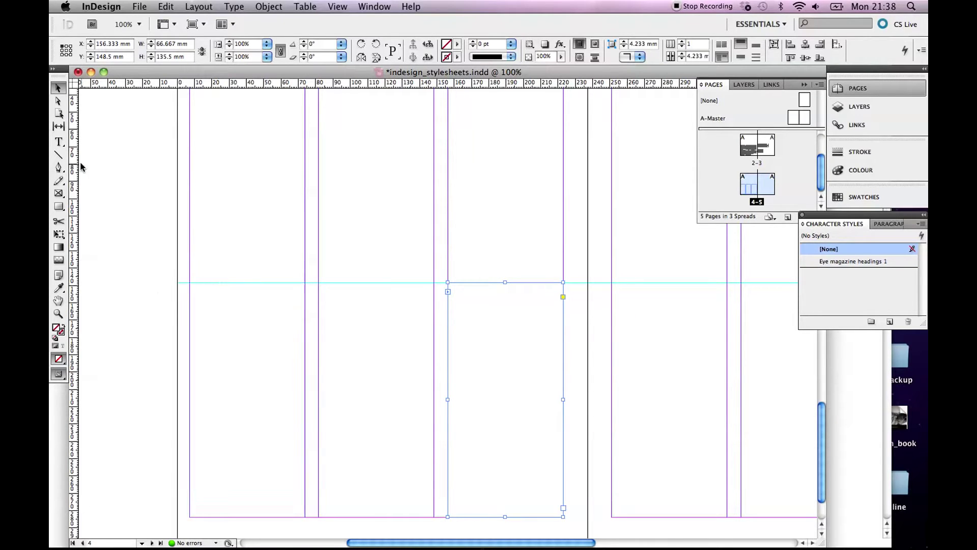
left_click(59, 145)
Fill the linked first-column frame with placeholder text.
left_click(212, 292)
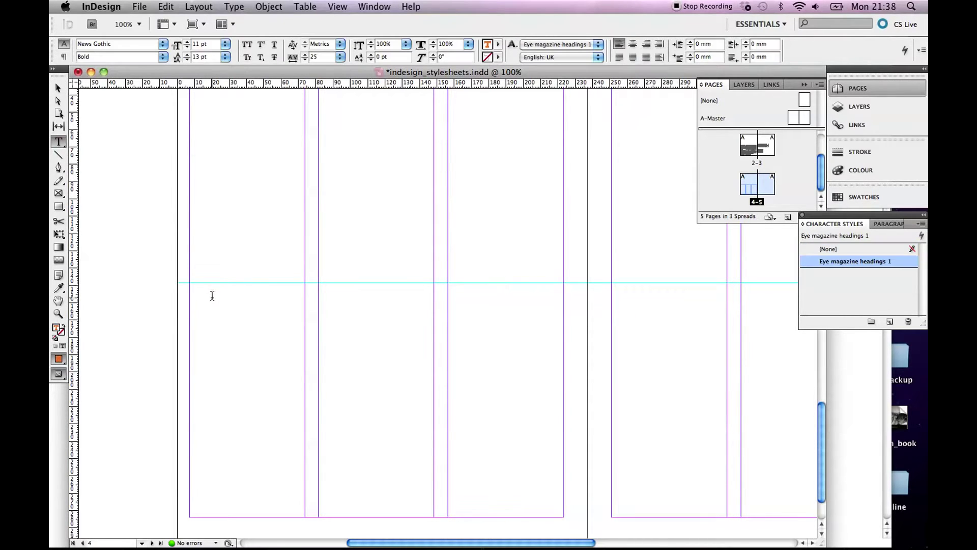
left_click(235, 7)
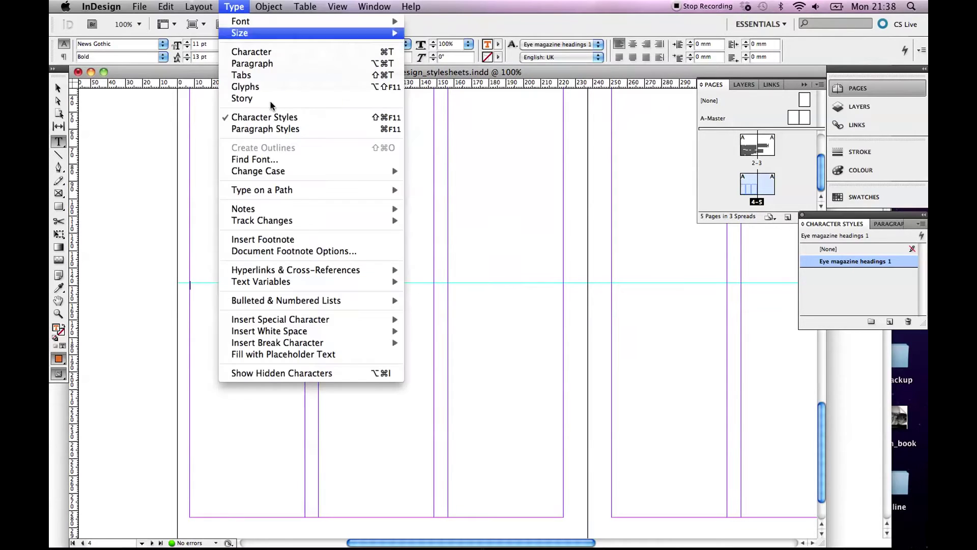
left_click(302, 354)
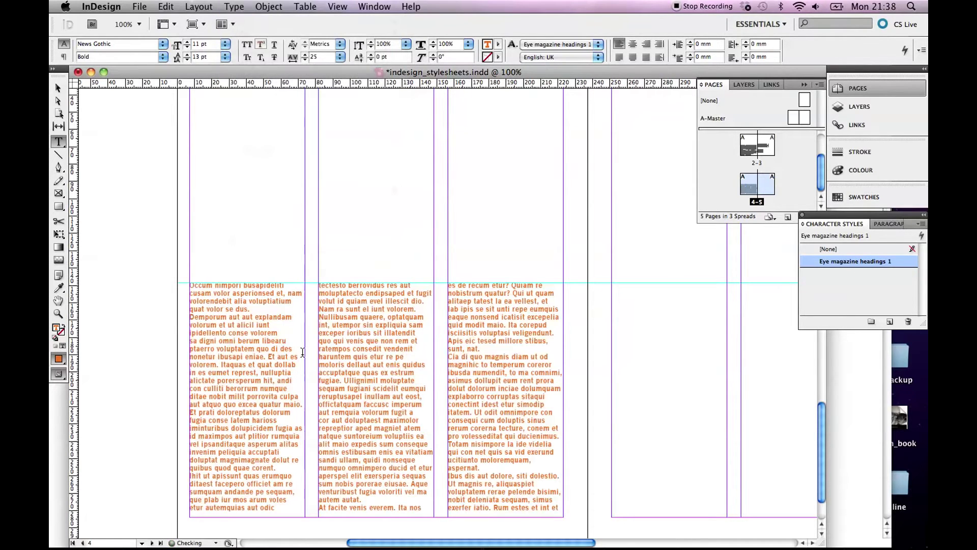
Set the whole story to character style [None] and paragraph style [Basic Paragraph], then deselect.
triple_click(264, 333)
key("super+a")
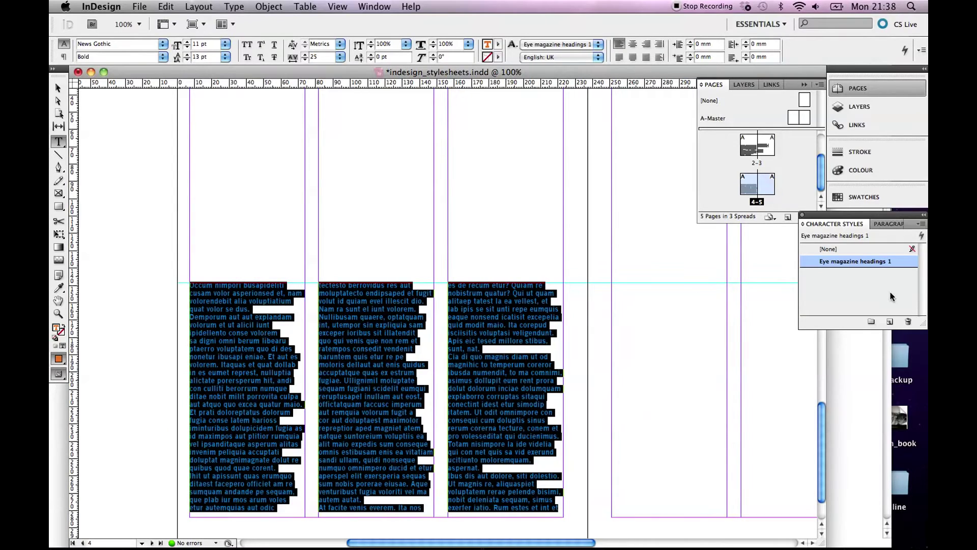
left_click(851, 248)
left_click(888, 223)
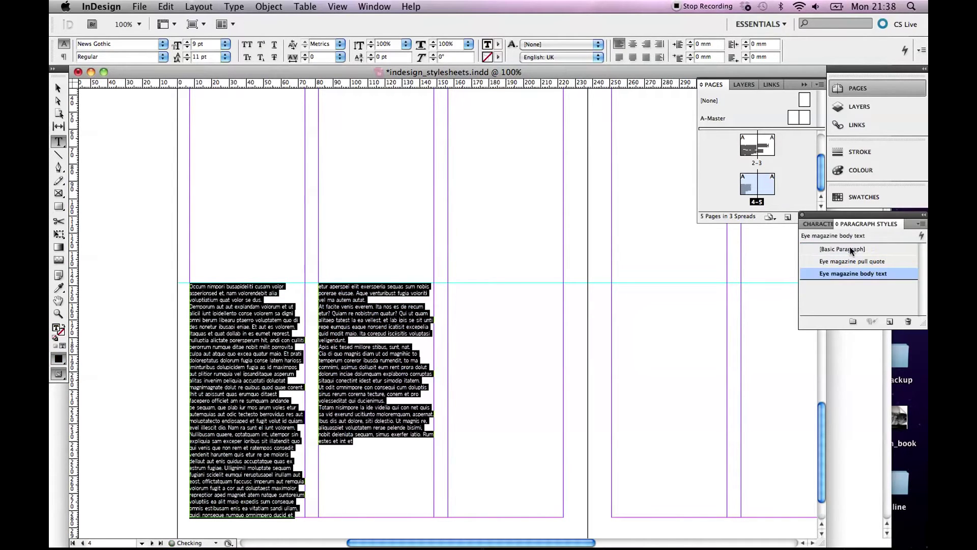
left_click(842, 249)
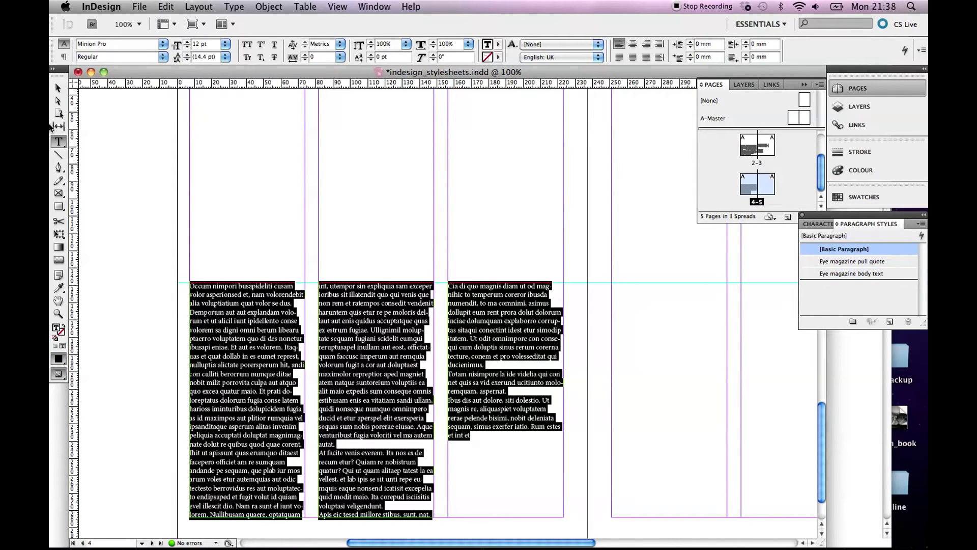
left_click(58, 88)
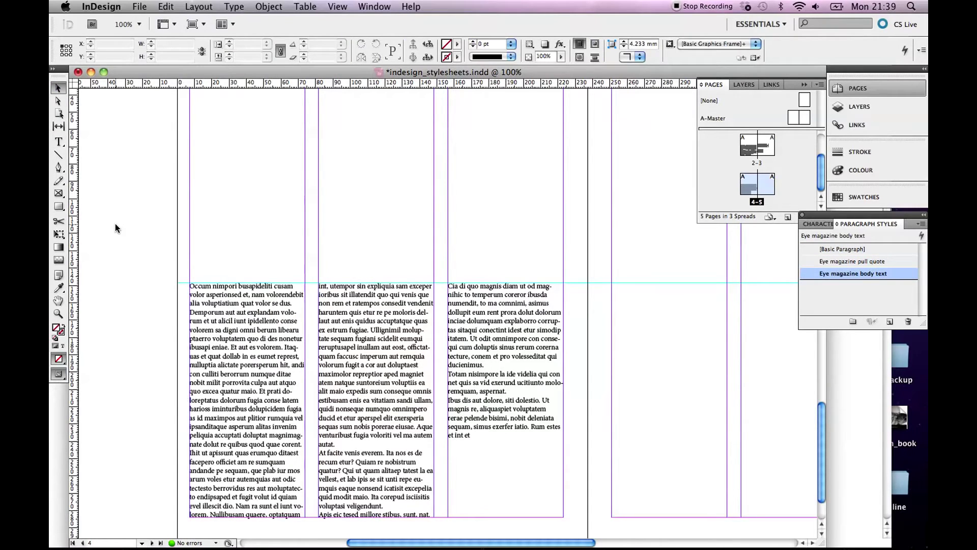
key("super+equal")
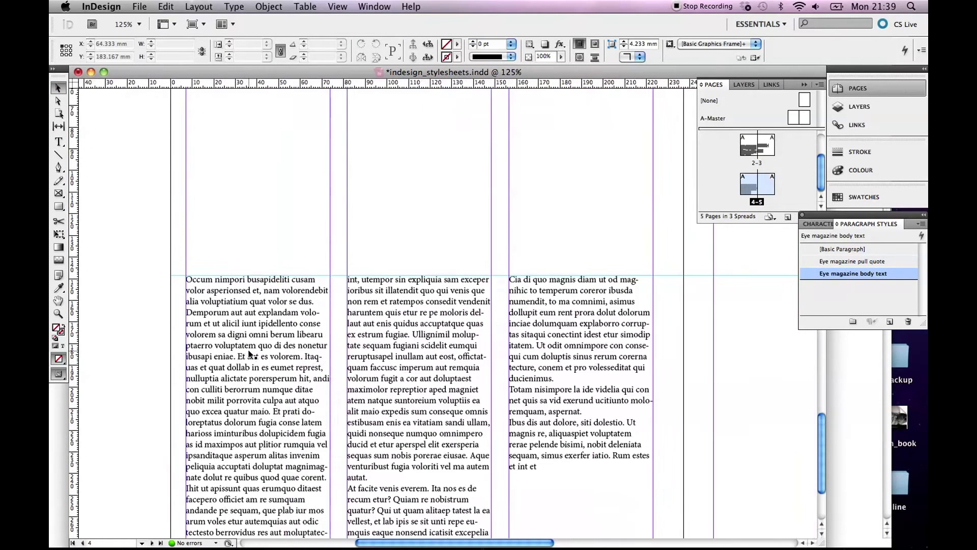
scroll(251, 354, "down", 4)
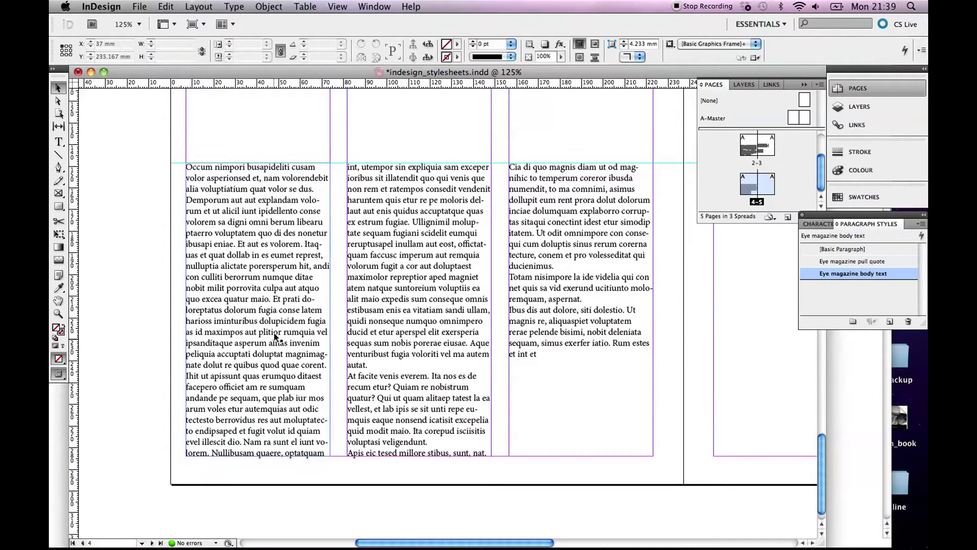
left_click(235, 228)
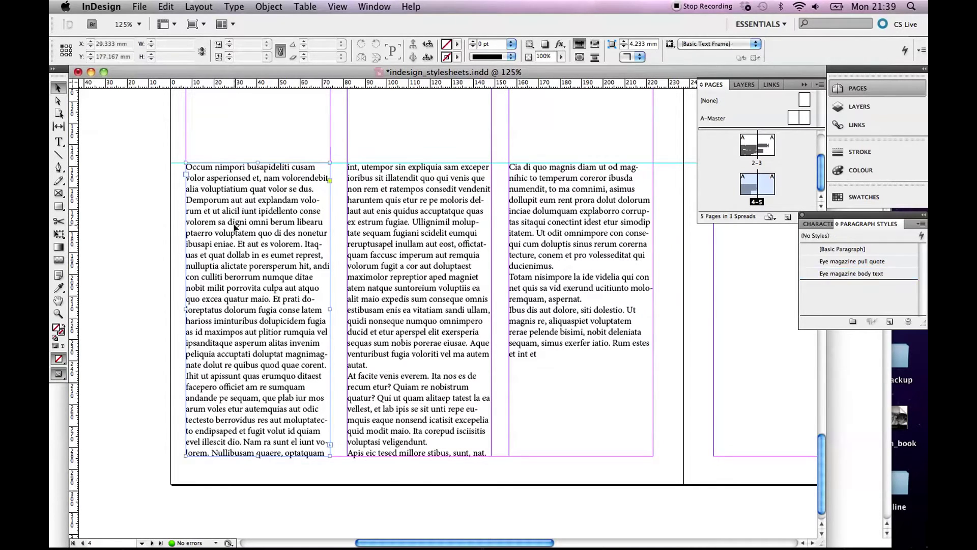
left_click(58, 142)
left_click(205, 185)
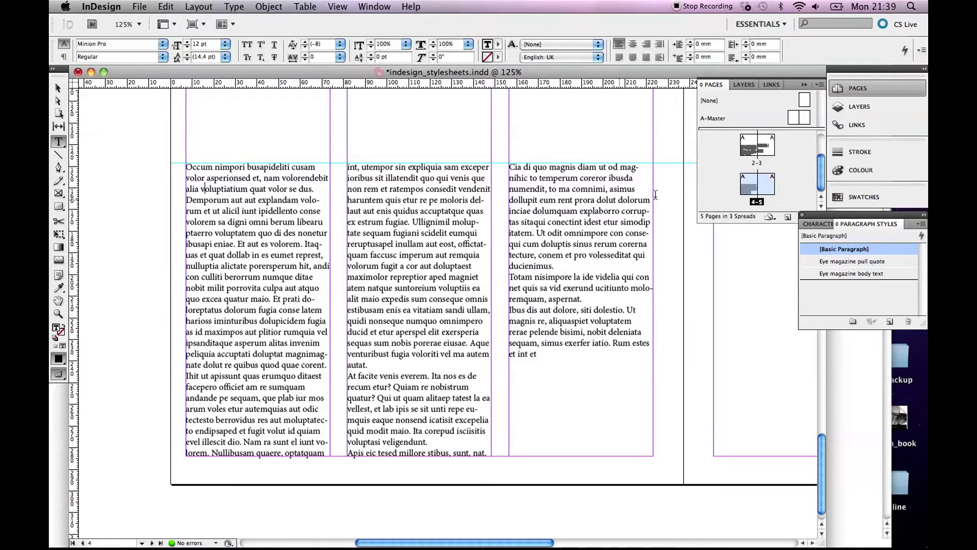
Open the Paragraph Styles panel via Window > Styles and move it down and left.
left_click(802, 215)
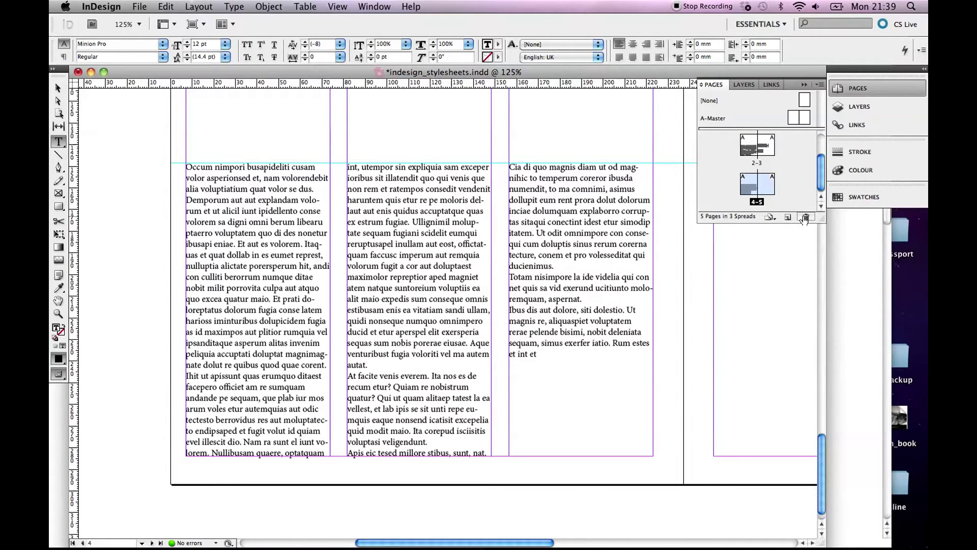
left_click(374, 8)
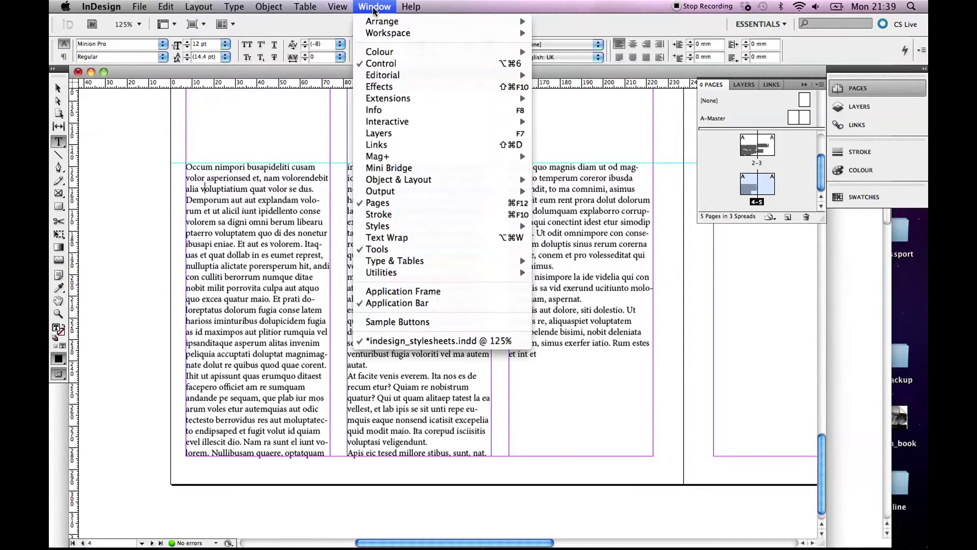
mouse_move(425, 229)
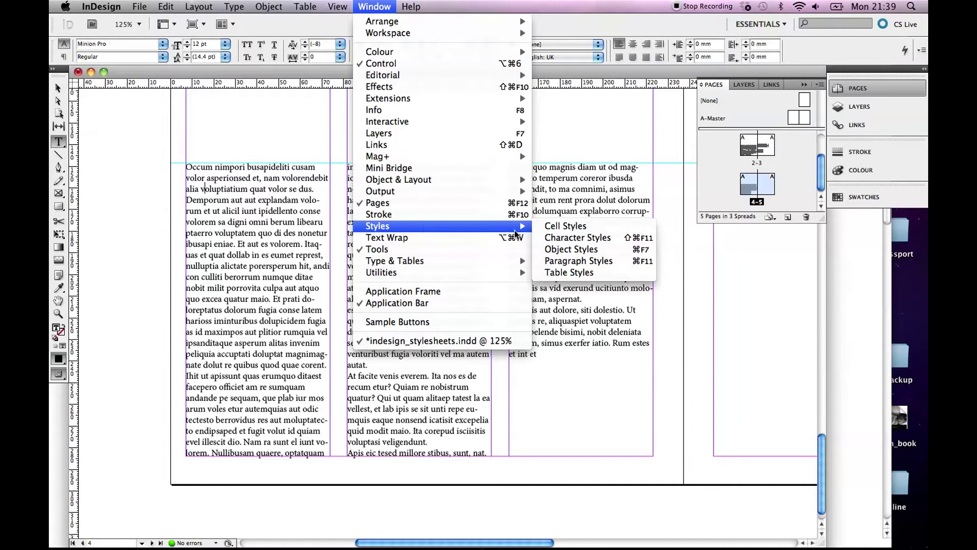
left_click(564, 262)
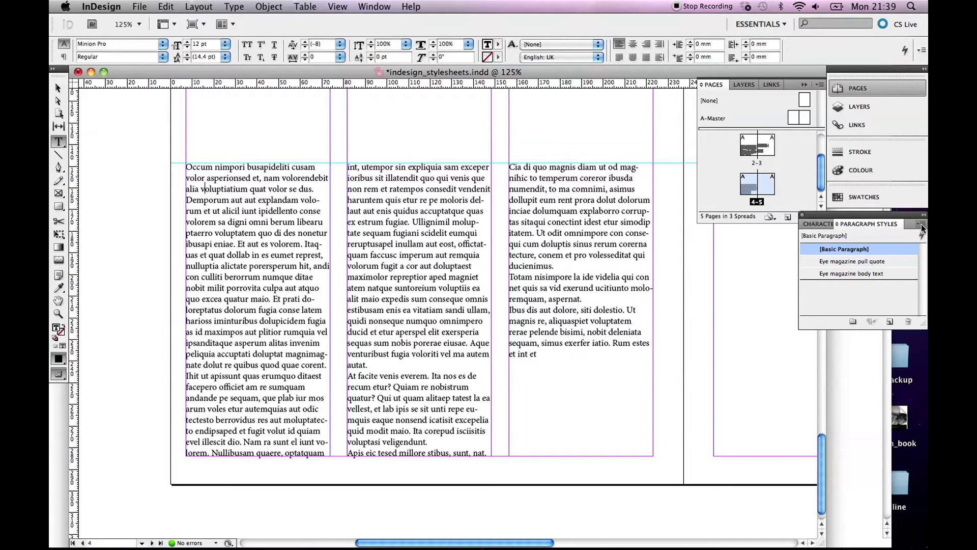
left_click_drag(912, 214, 810, 245)
Create a new paragraph style named 'Eye magazine body type 2' from the panel menu.
left_click(820, 256)
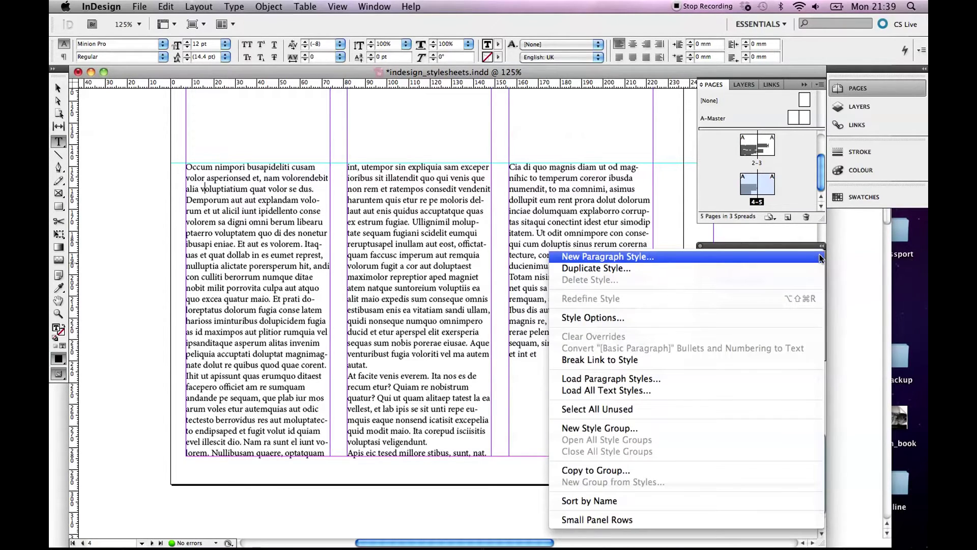
left_click(747, 255)
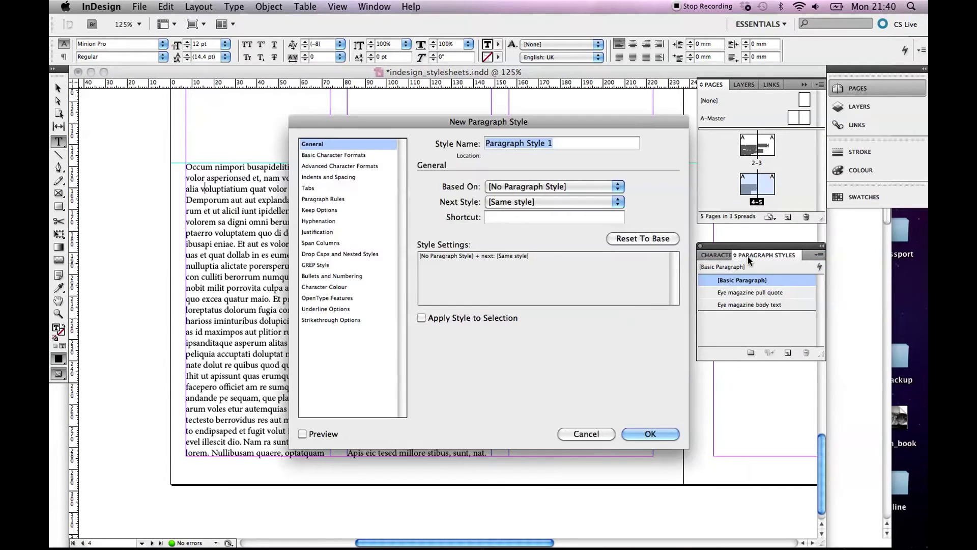
type("Eye")
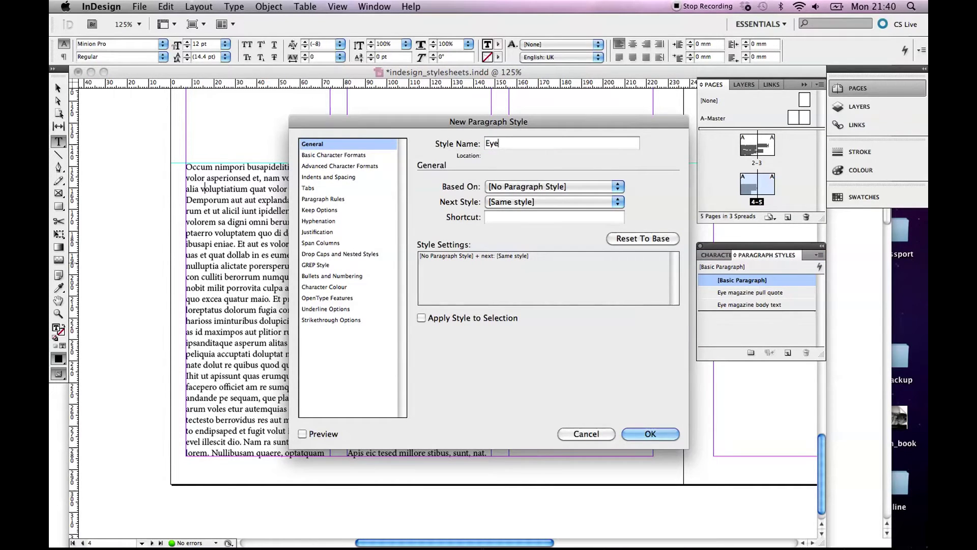
type(" magazine body type 2")
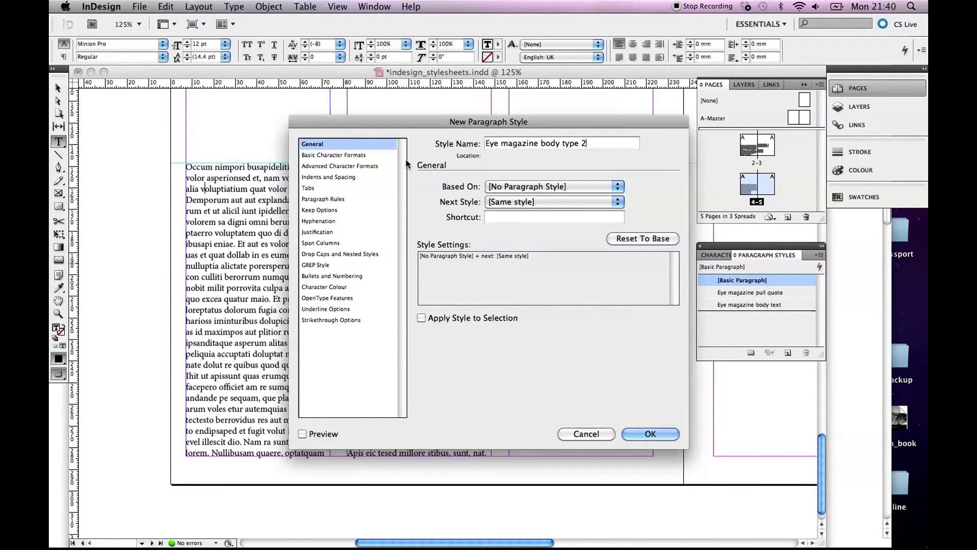
Set the style's basic character formats to News Gothic, 9 pt, with 11 pt leading.
left_click(344, 154)
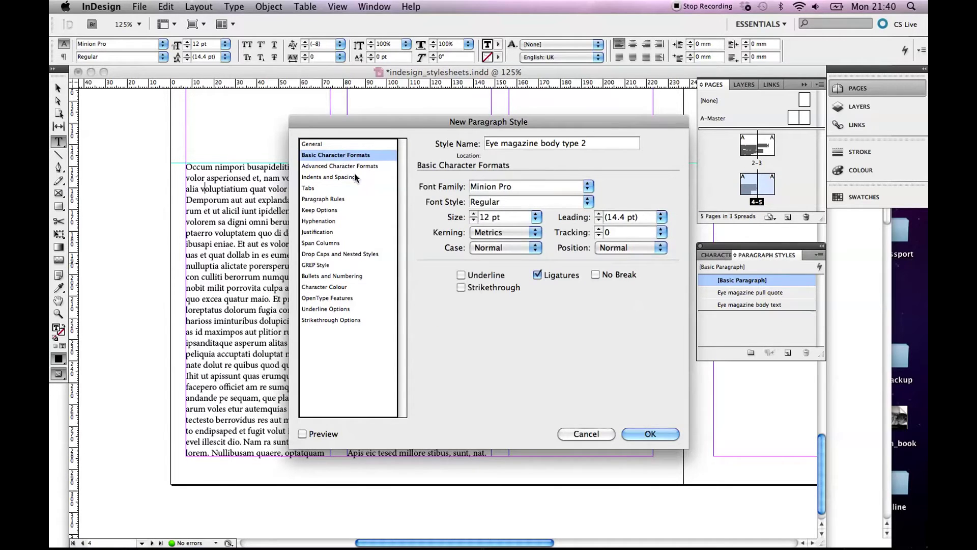
left_click(588, 186)
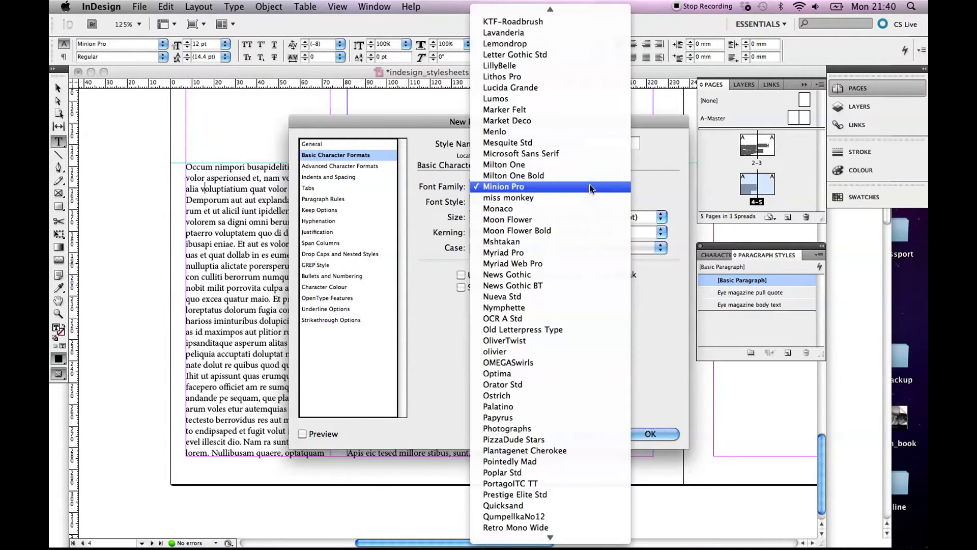
left_click(576, 275)
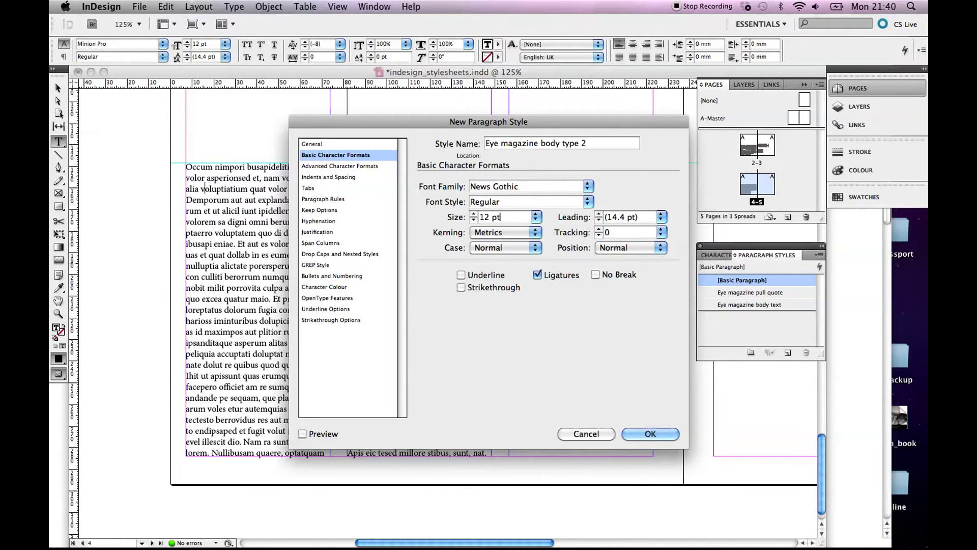
left_click(504, 217)
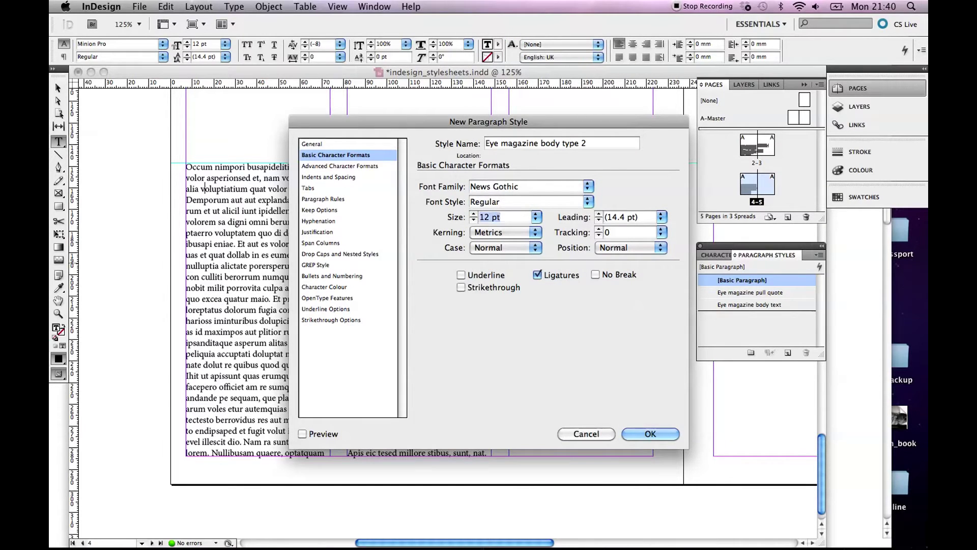
double_click(645, 218)
type("11")
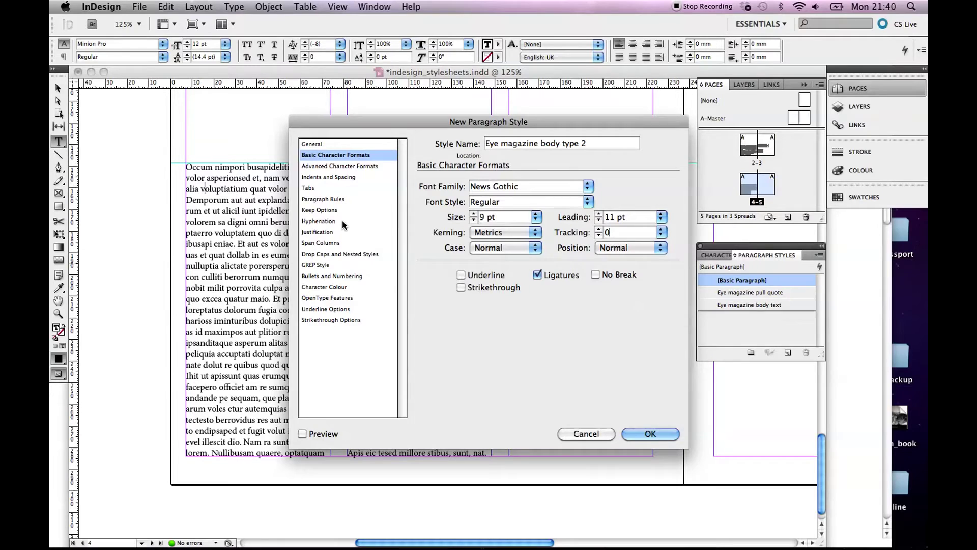
left_click(326, 222)
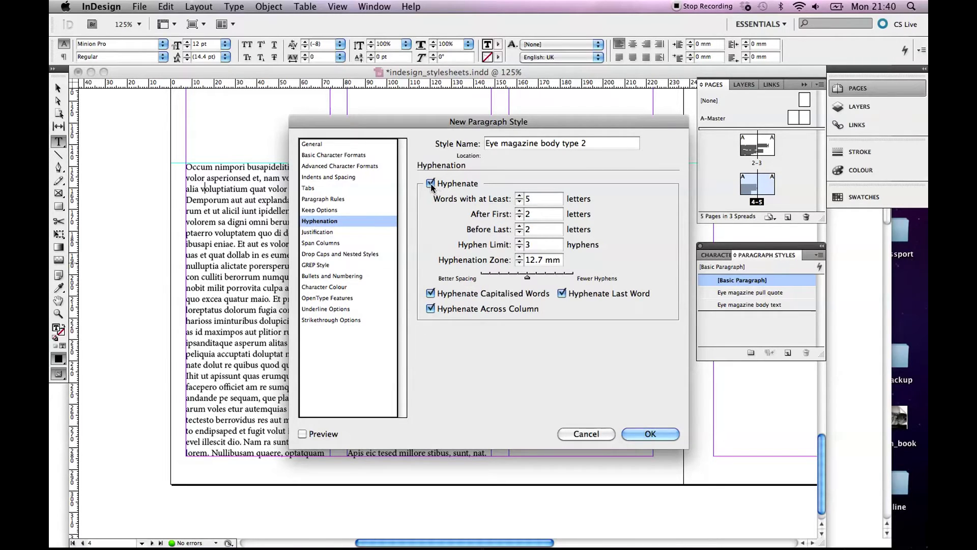
Turn off Hyphenate for 'Eye magazine body type 2' and save the style with OK.
left_click(430, 184)
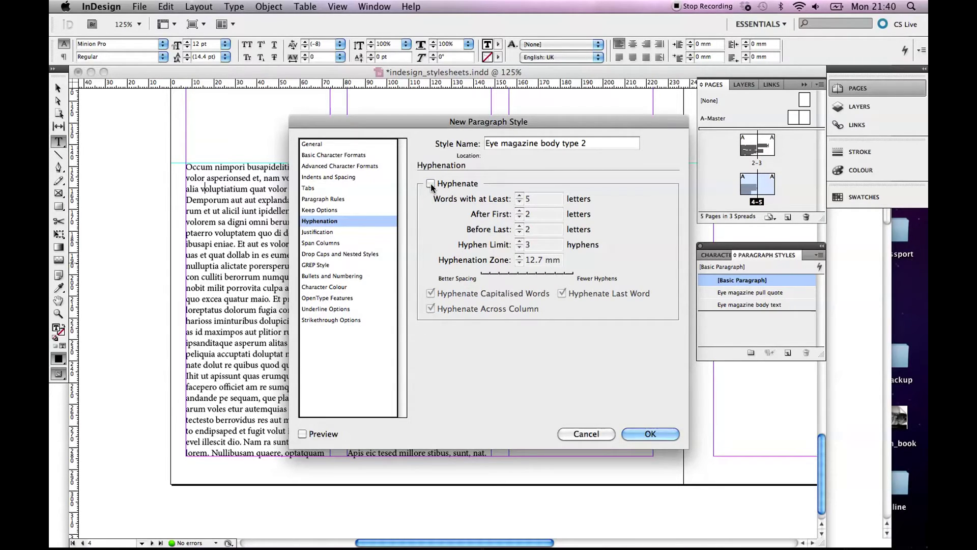
left_click(430, 184)
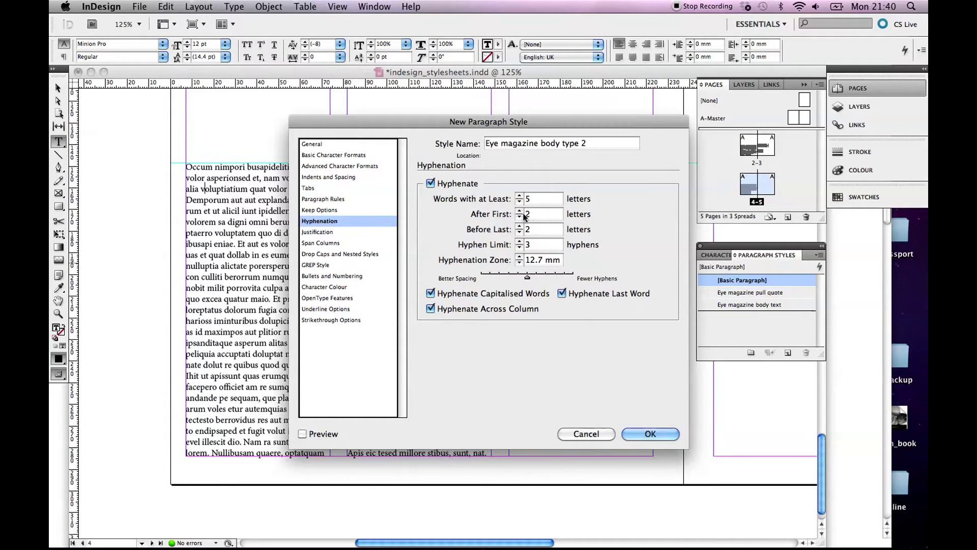
left_click(431, 184)
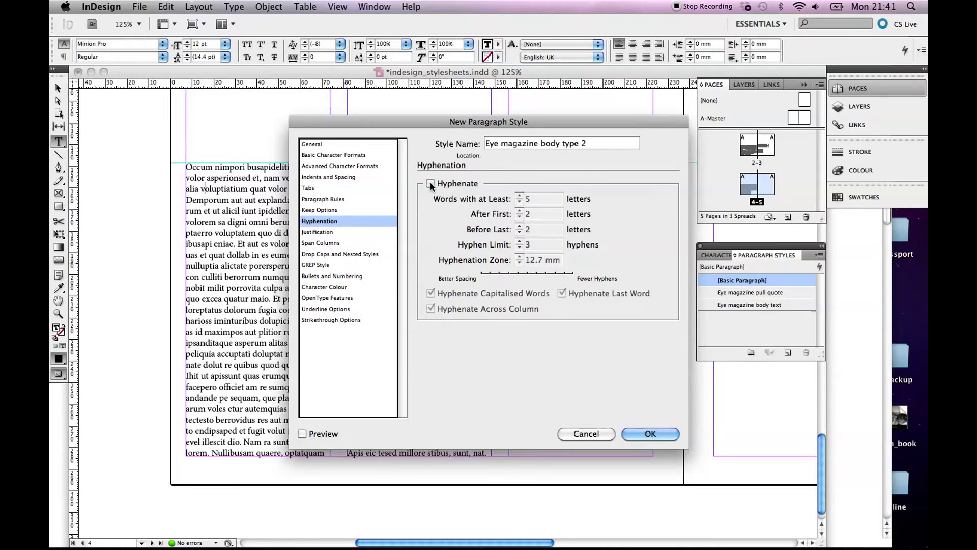
left_click(344, 288)
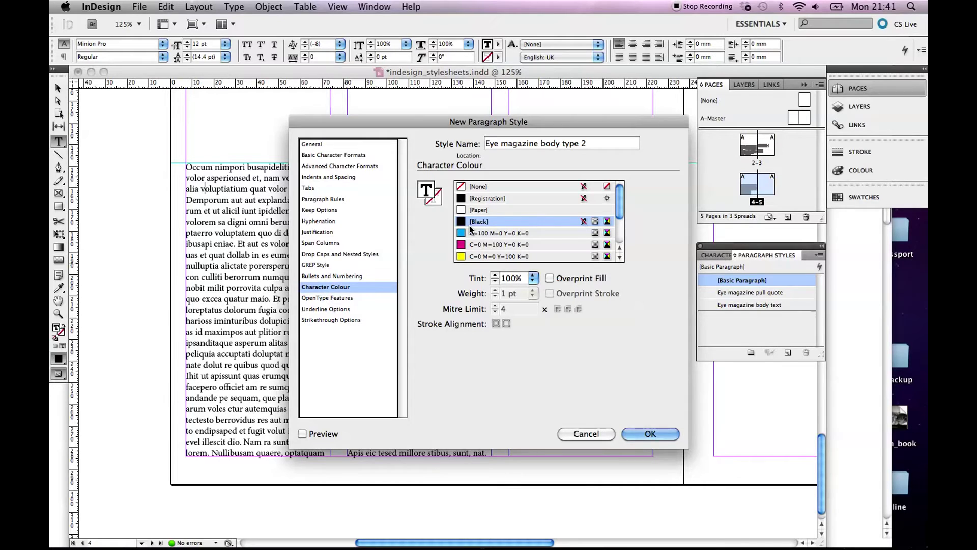
left_click(327, 320)
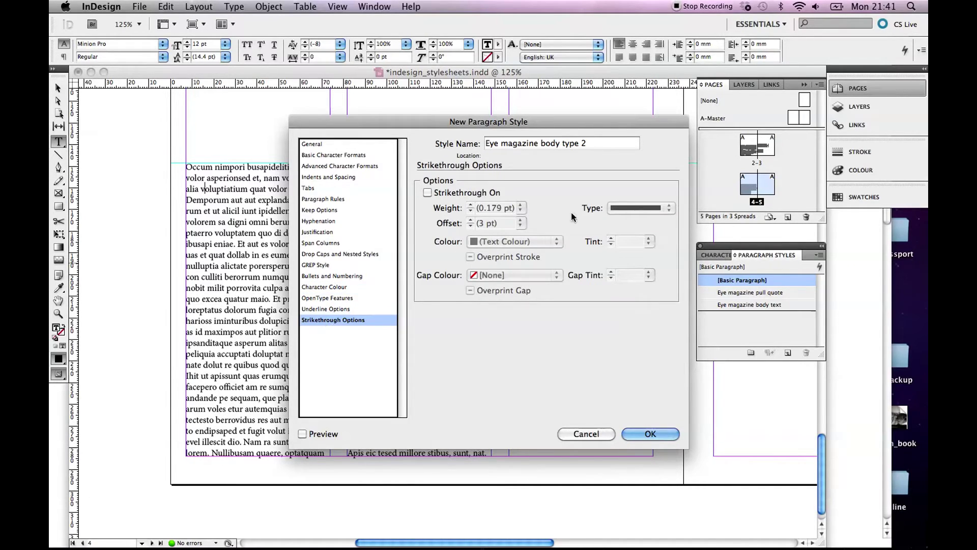
left_click(361, 308)
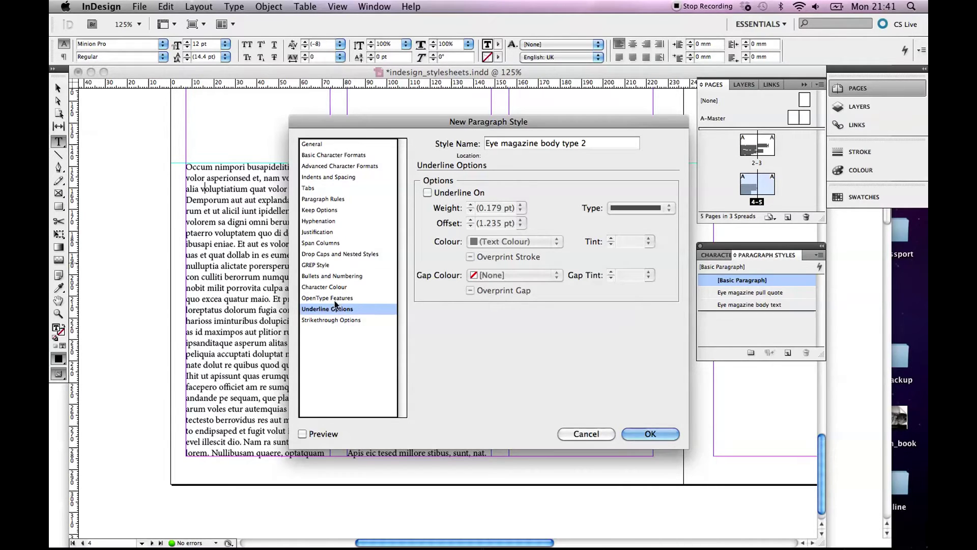
left_click(328, 222)
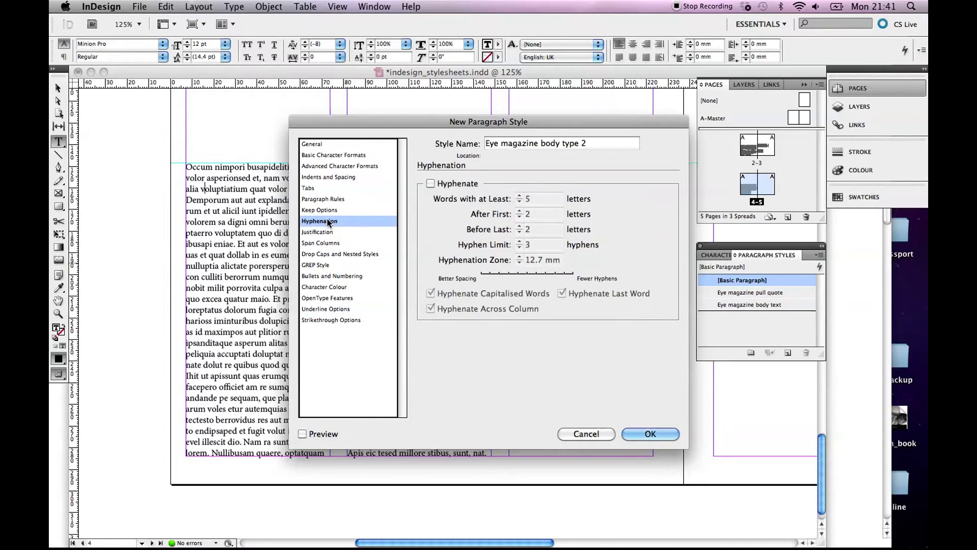
left_click(326, 167)
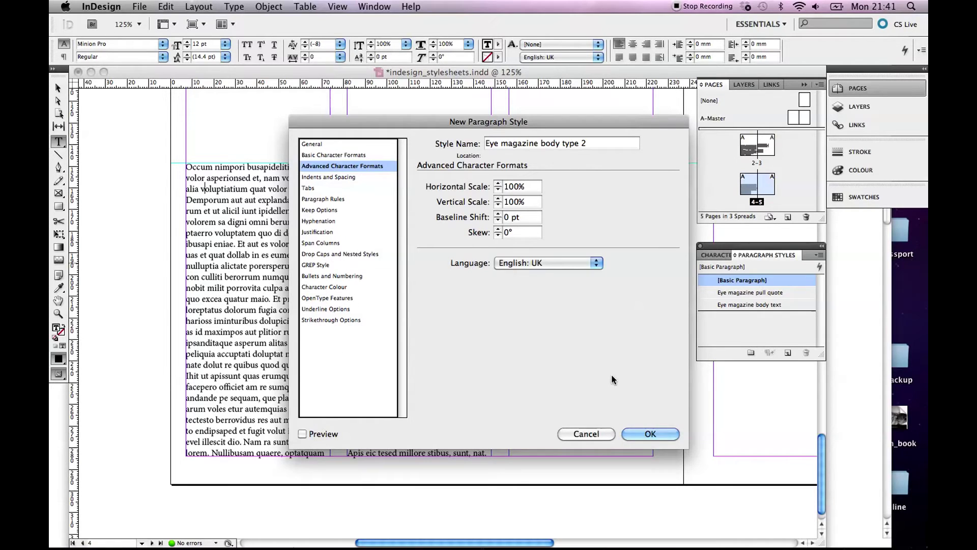
left_click(649, 433)
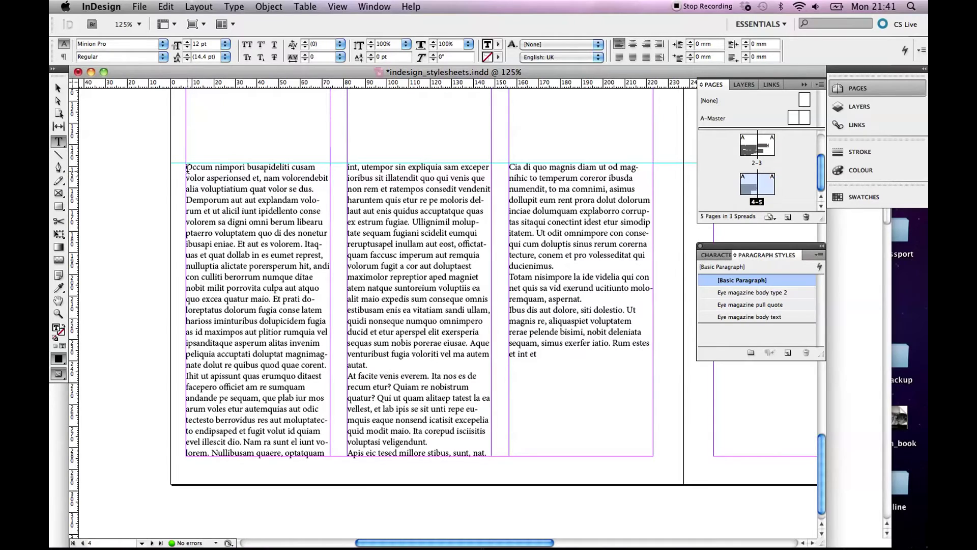
Apply 'Eye magazine body type 2' to all three columns, then select from 'Et prati' to the story's end.
left_click_drag(187, 169, 567, 422)
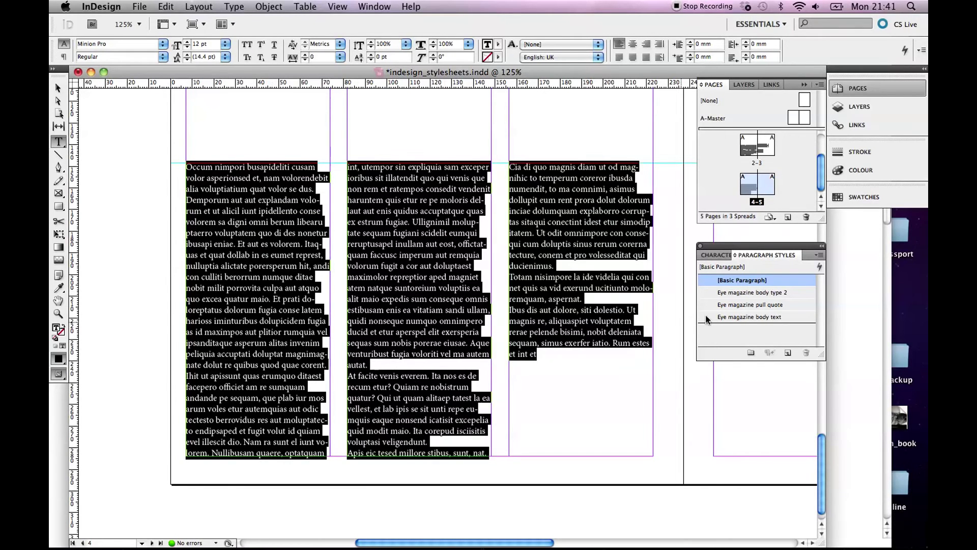
left_click(744, 292)
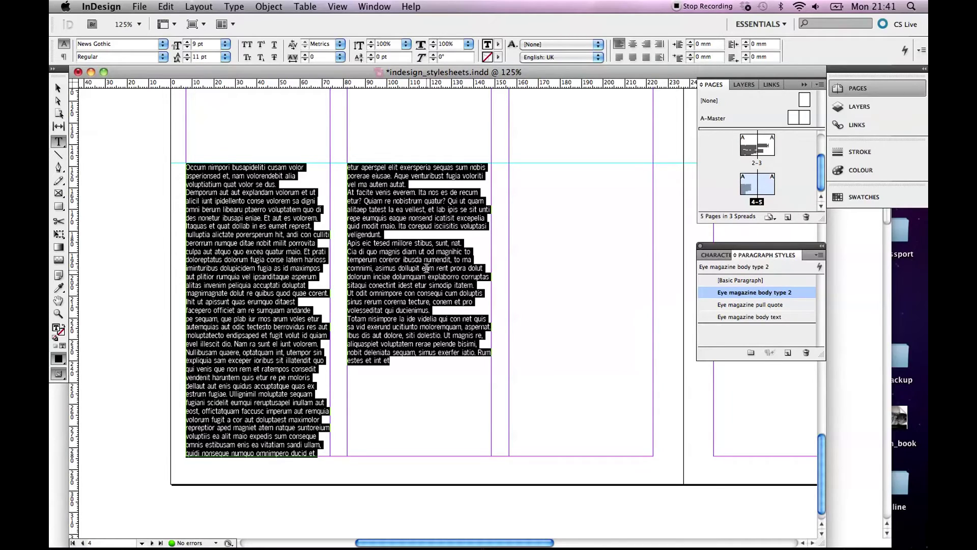
left_click(398, 233)
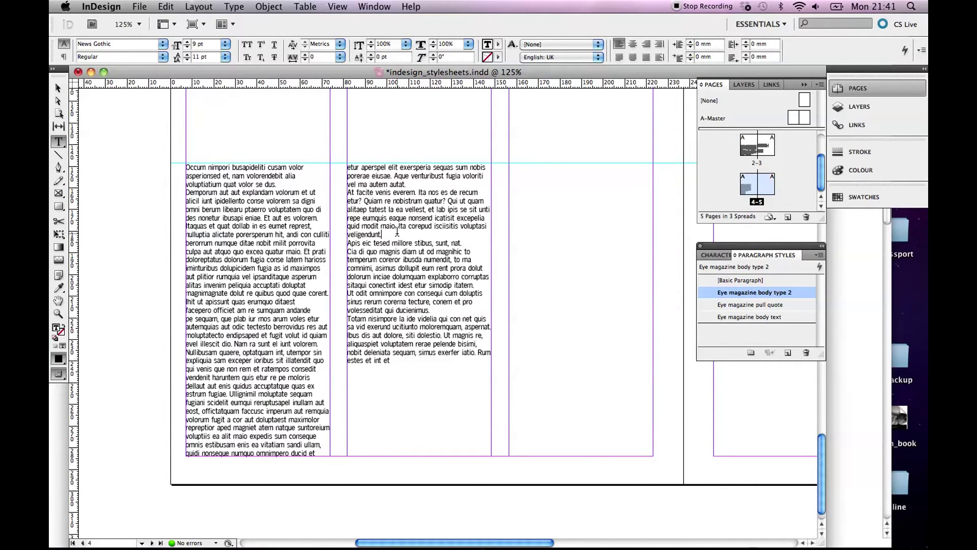
left_click_drag(262, 244, 288, 277)
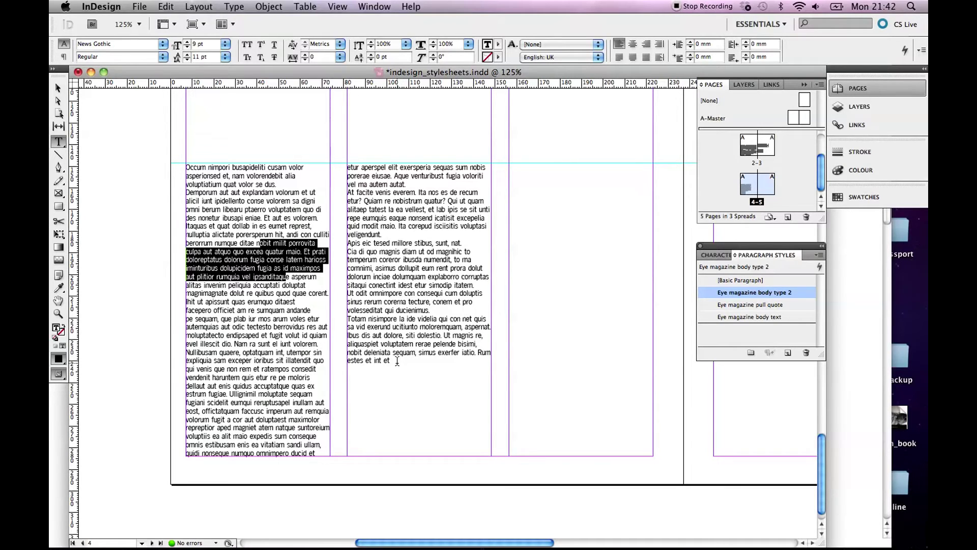
left_click_drag(399, 362, 305, 252)
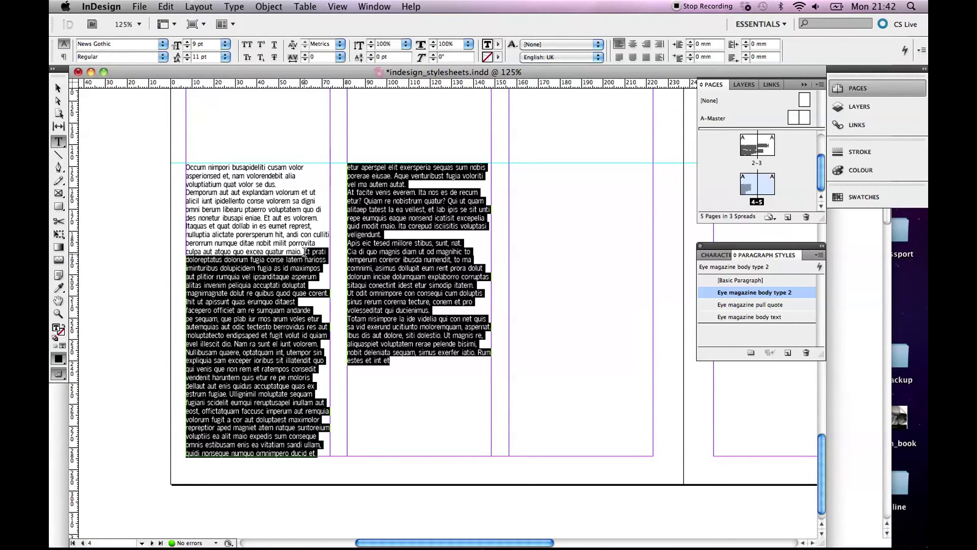
Paste the copied passage at the story's end and extend the third frame up to the top.
left_click(419, 367)
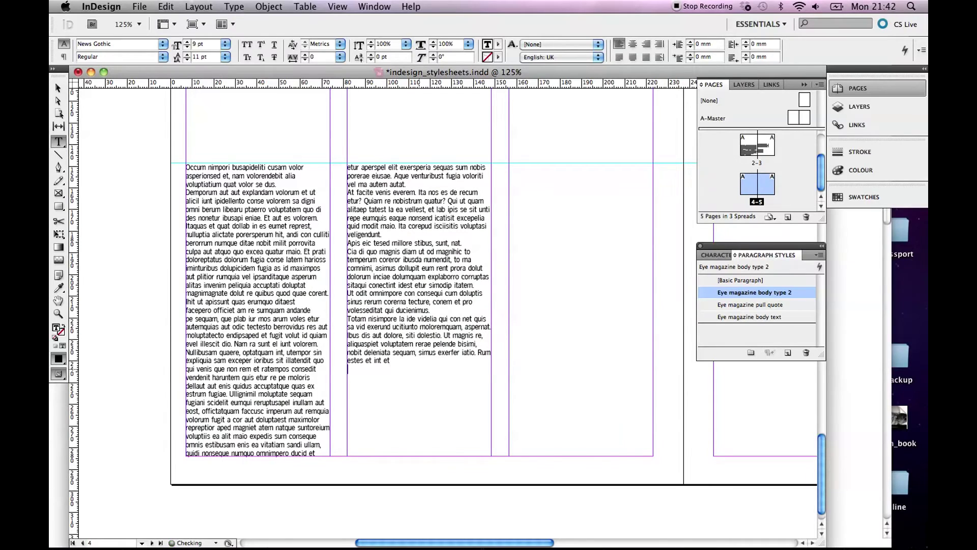
key("cmd+v")
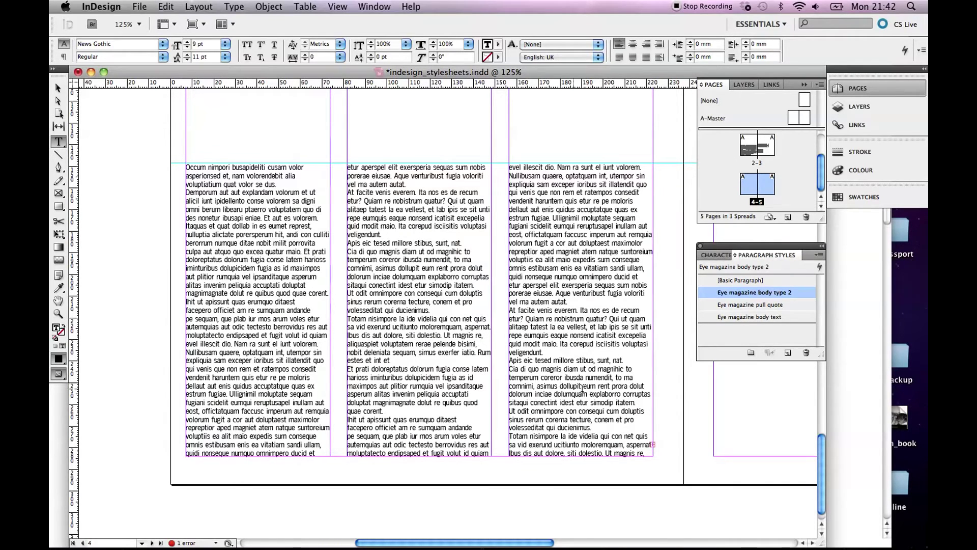
left_click(58, 87)
left_click(575, 326)
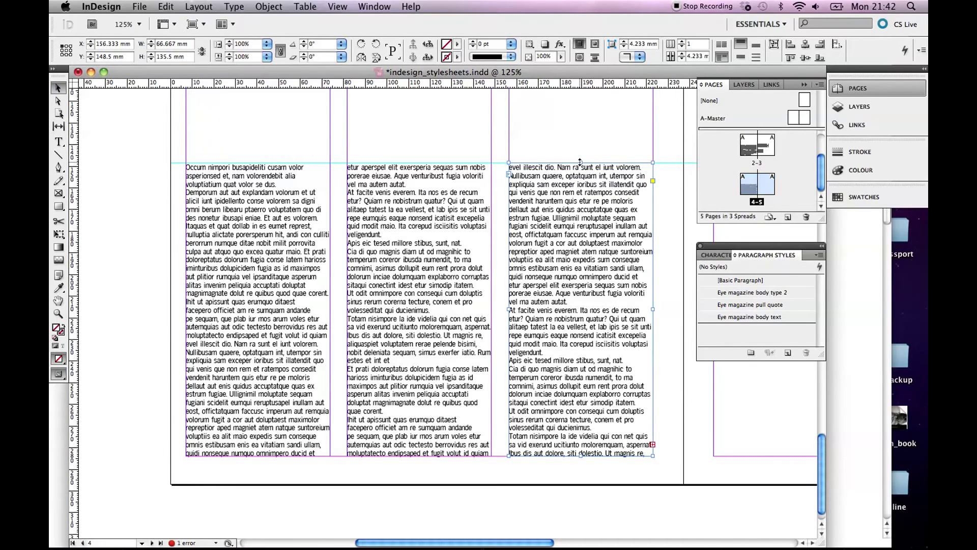
left_click_drag(581, 163, 578, 137)
End the right column at 'dolore.' and lower its frame top to match the other columns.
key("t")
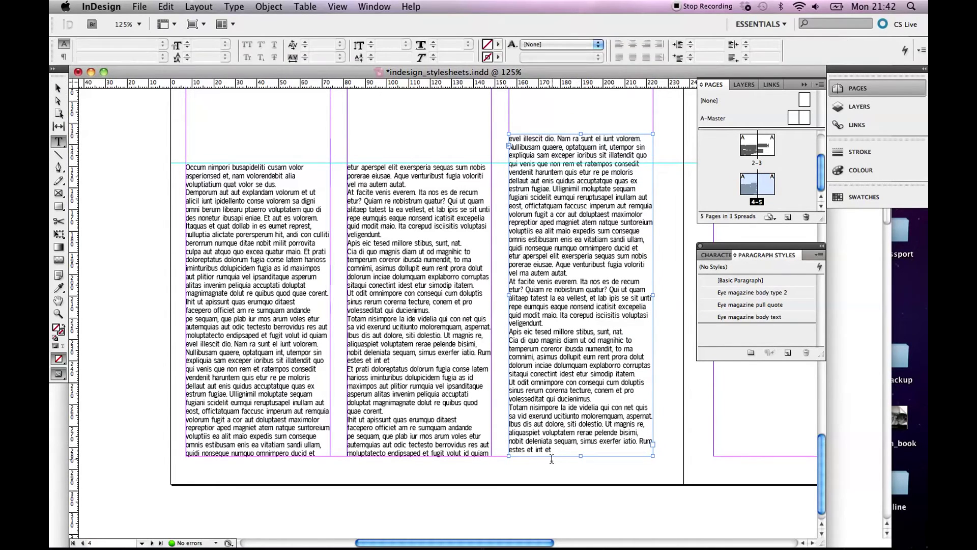
left_click_drag(554, 450, 573, 423)
key("BackSpace")
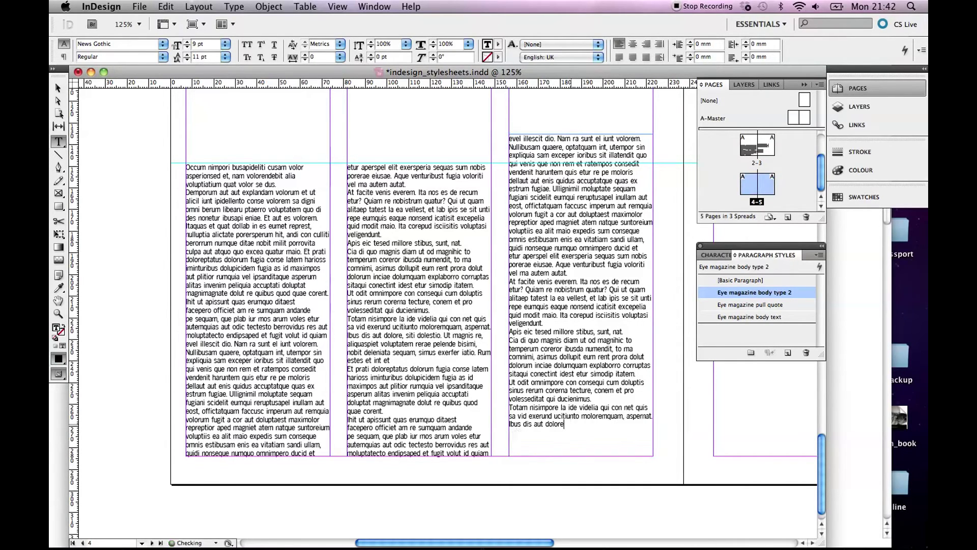
type(".")
left_click(58, 88)
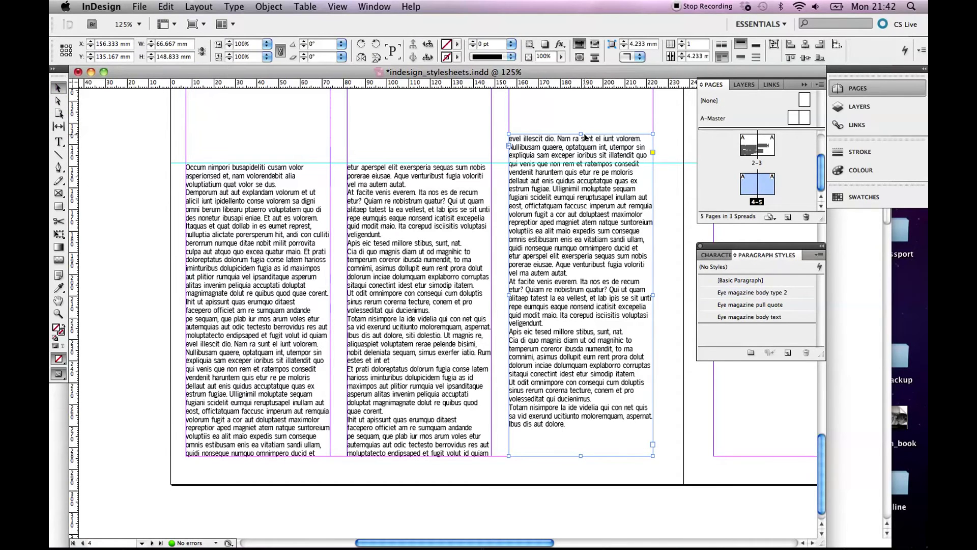
left_click_drag(581, 134, 580, 162)
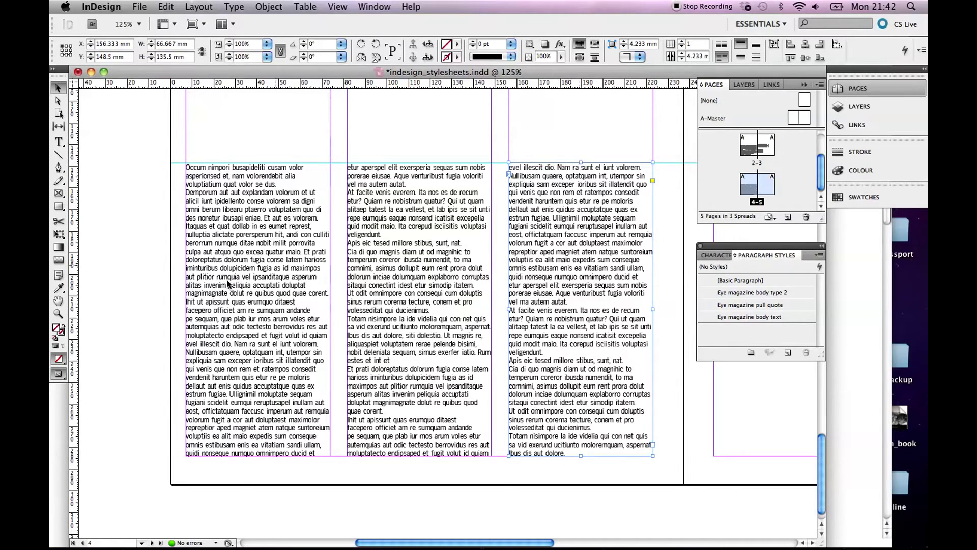
Add blank lines after 'veligendunt.', 'estes et int et', 'vel ma autem autat.' and column 3's 'veligendunt.'.
left_click(58, 142)
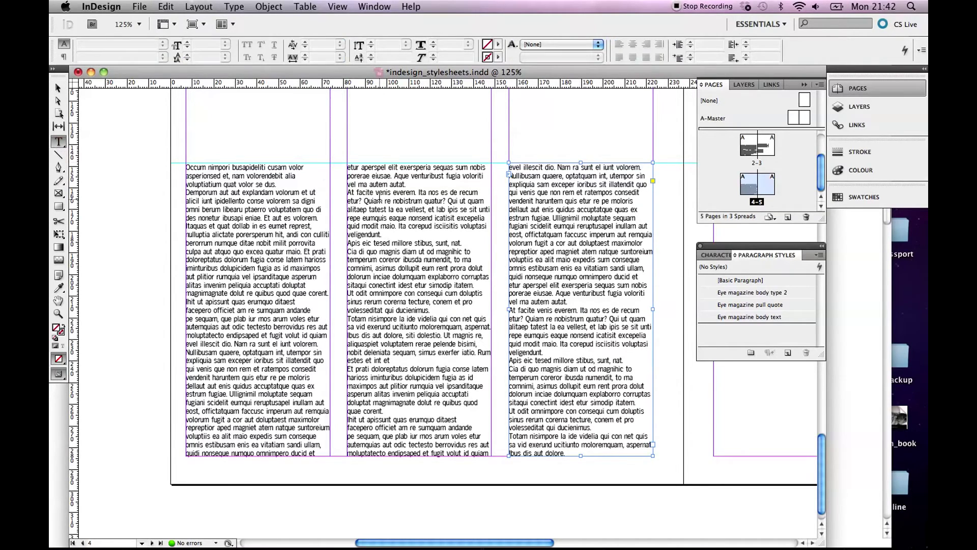
left_click(384, 236)
key("Return")
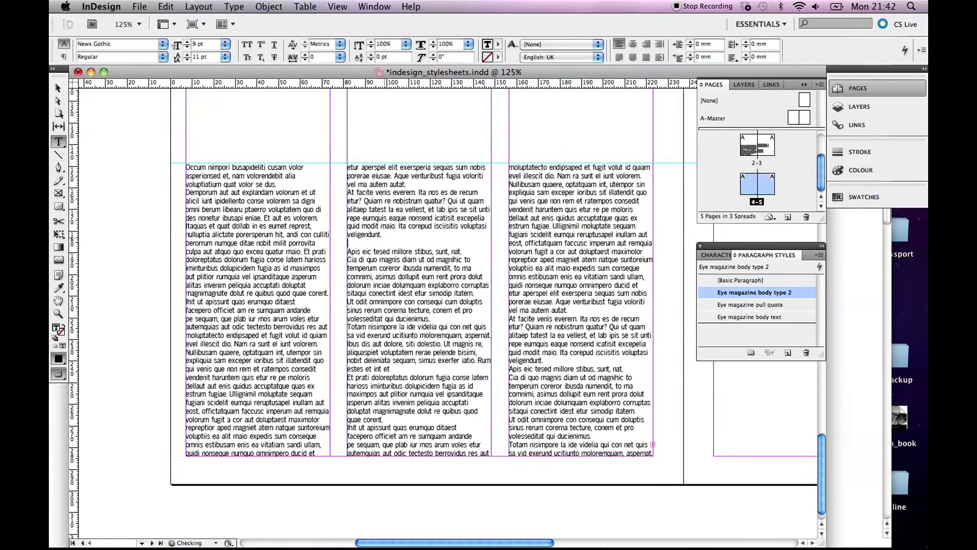
left_click(429, 366)
key("Return")
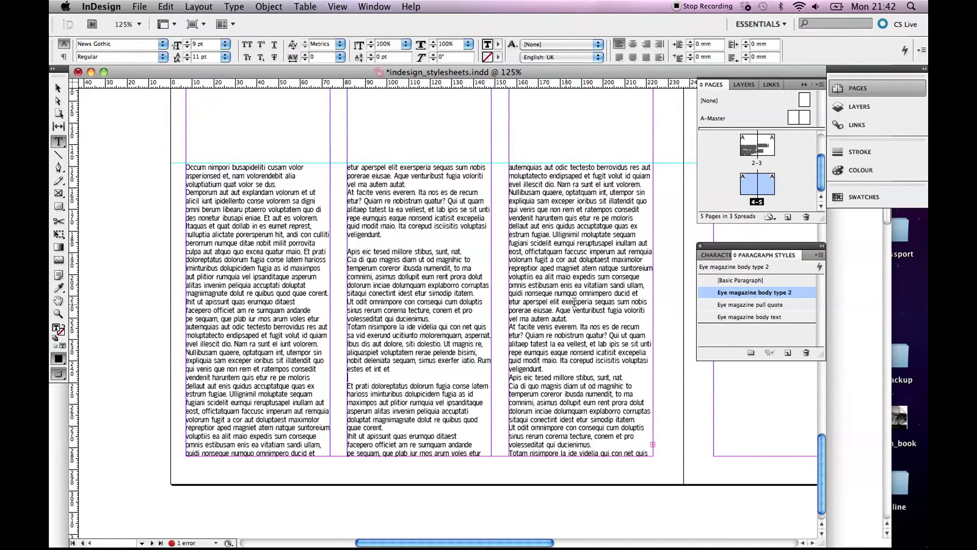
left_click(575, 319)
key("Return")
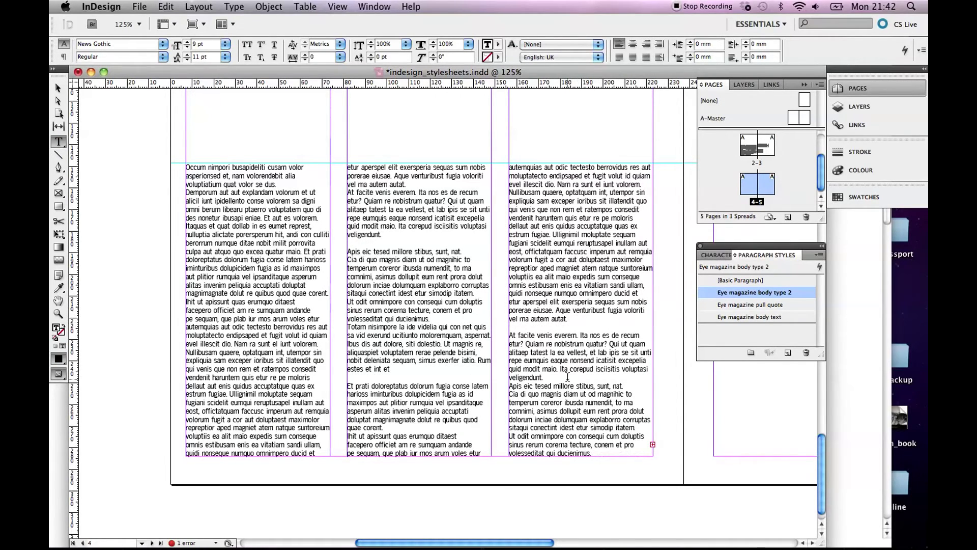
left_click(568, 377)
key("Return")
Capitalise 'Facepero' after 'ditaest' and type 'This is a heading' on a blank line above it.
scroll(510, 489, "right", 5)
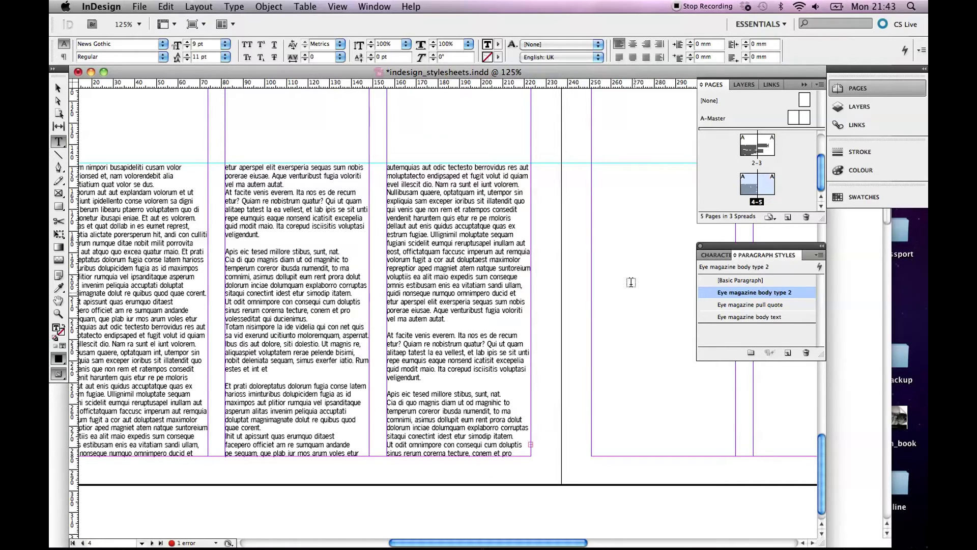
scroll(561, 284, "left", 5)
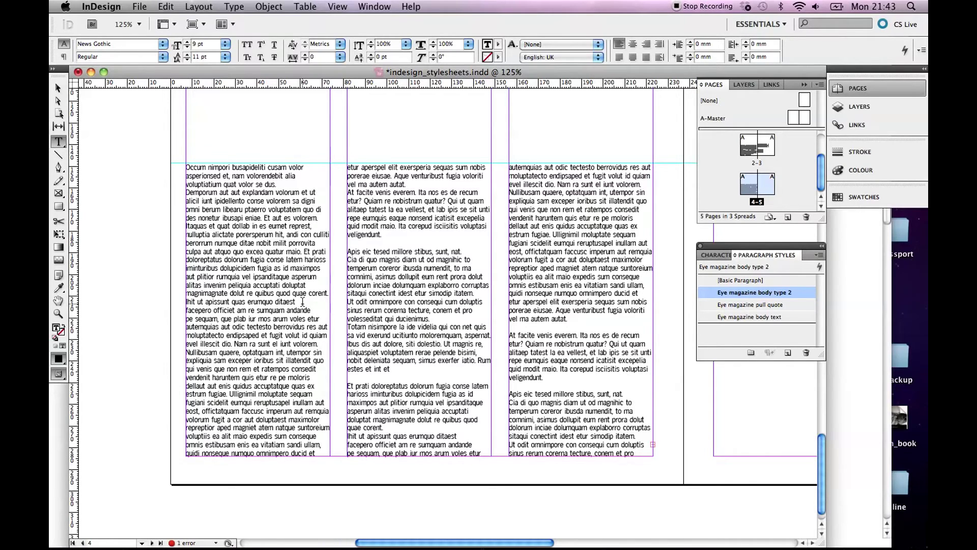
key("Return")
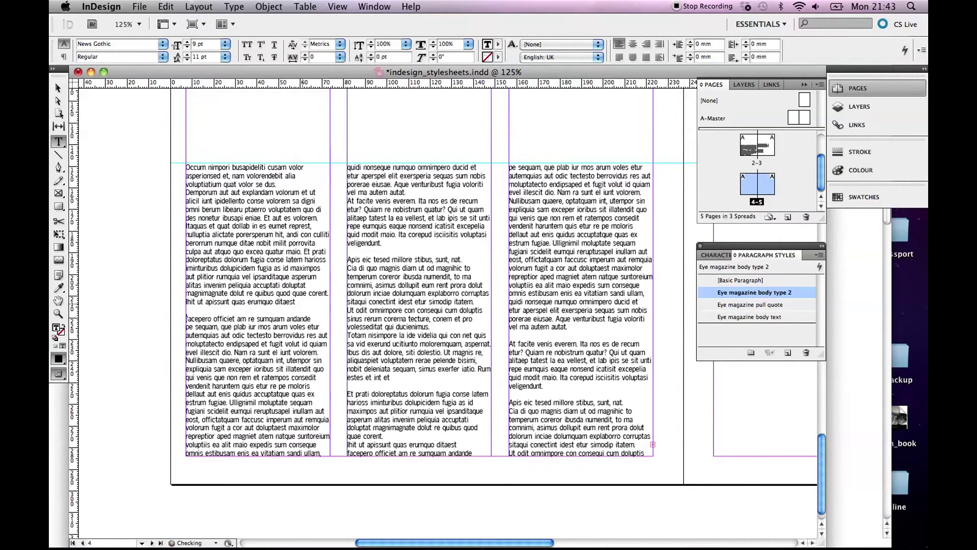
key("Delete")
type("F")
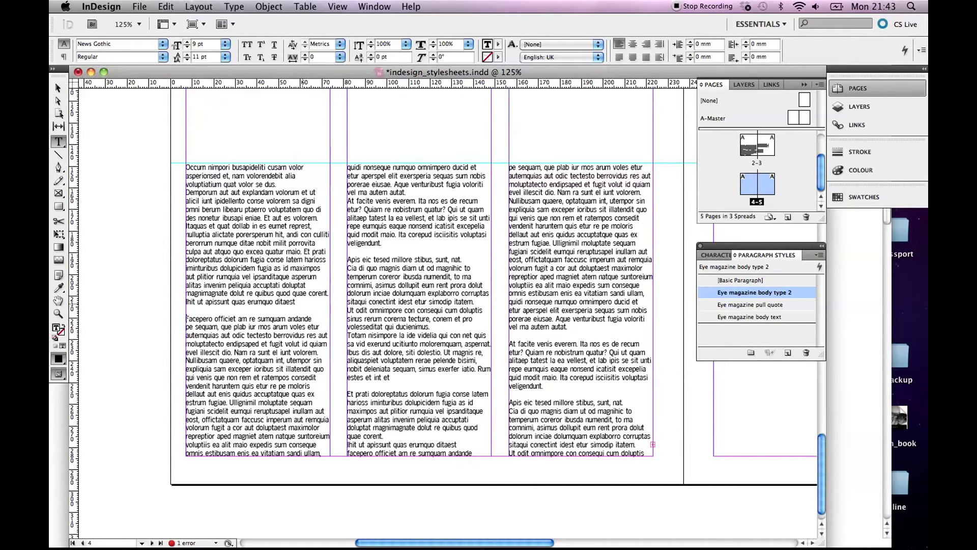
key("Return")
key("Return")
key("Up")
type("This")
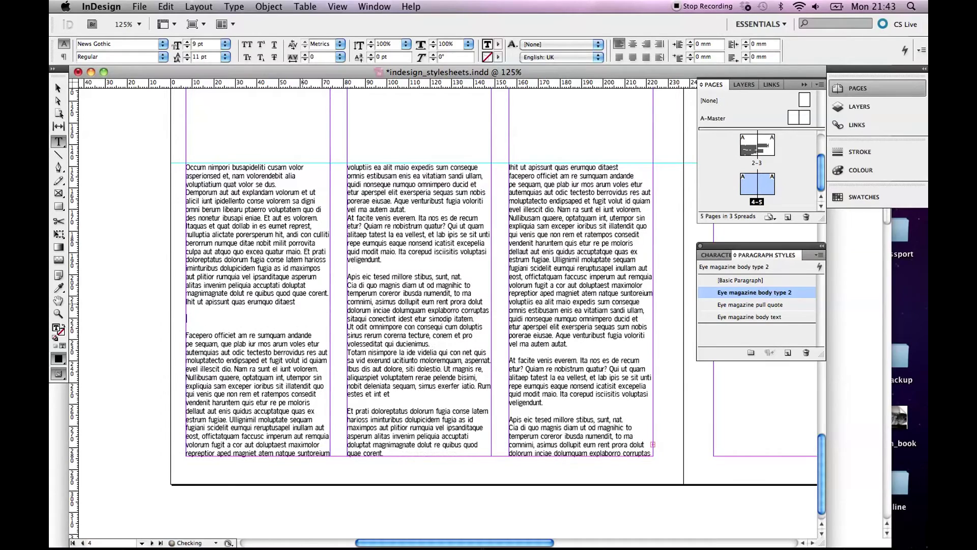
type(" is a heading")
Open blank lines above 'volorum fugit' in column 3 and start typing 'This is a head'.
left_click(604, 286)
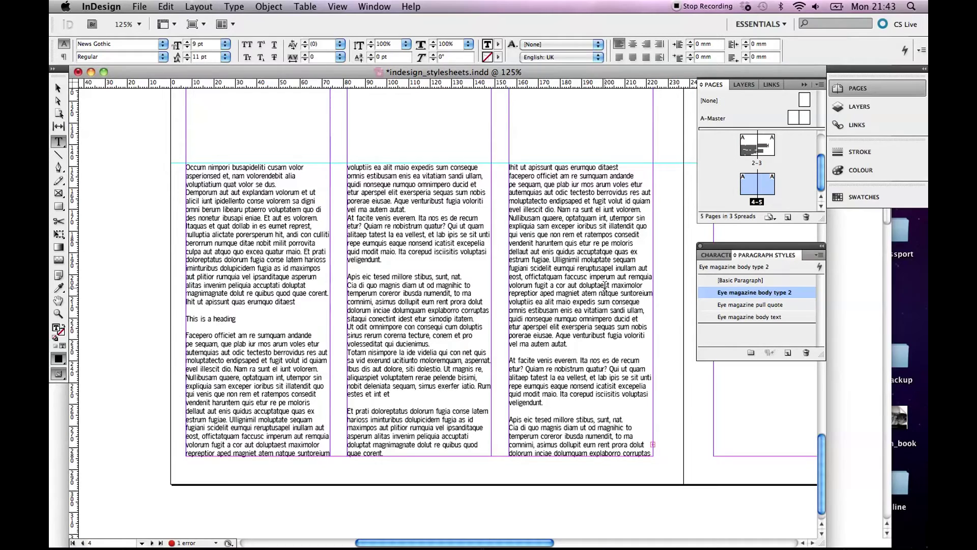
key("Home")
key("Return")
key("Return")
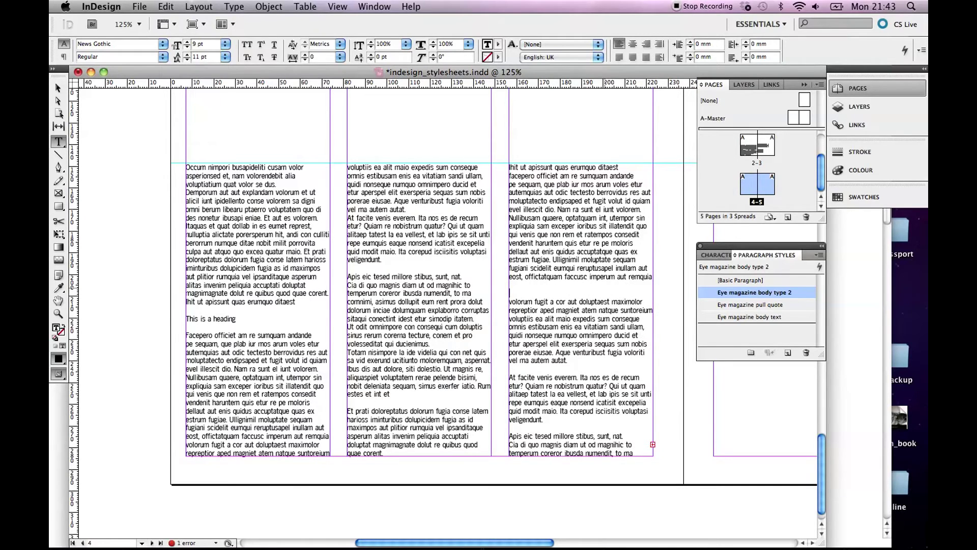
key("Return")
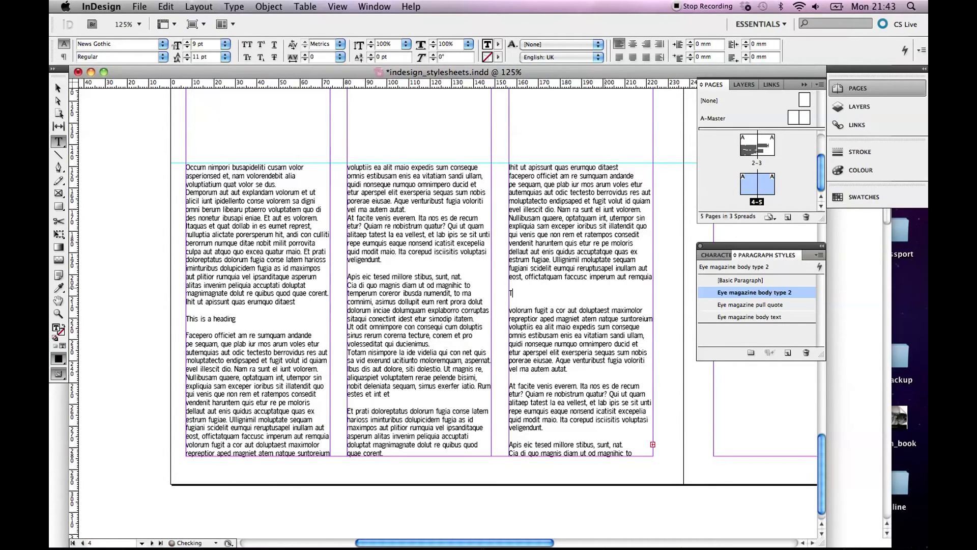
type("This is a heading")
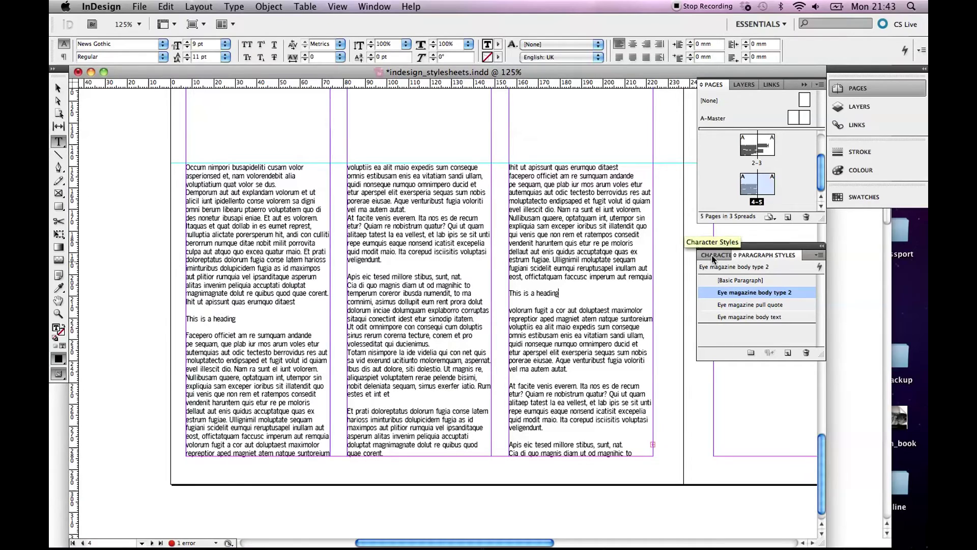
Start a new character style from the Character Styles panel menu, naming it 'Eye magazine hea…'.
left_click(712, 255)
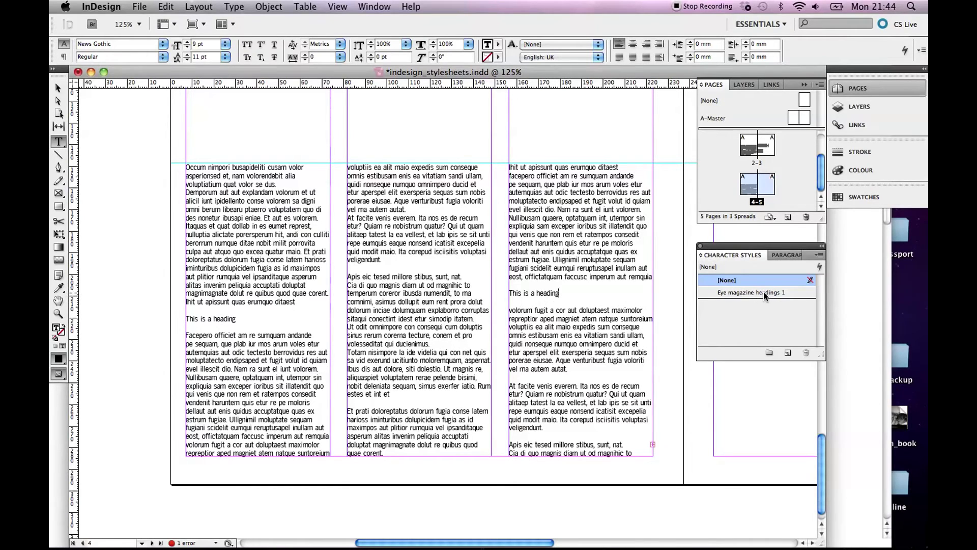
left_click(819, 257)
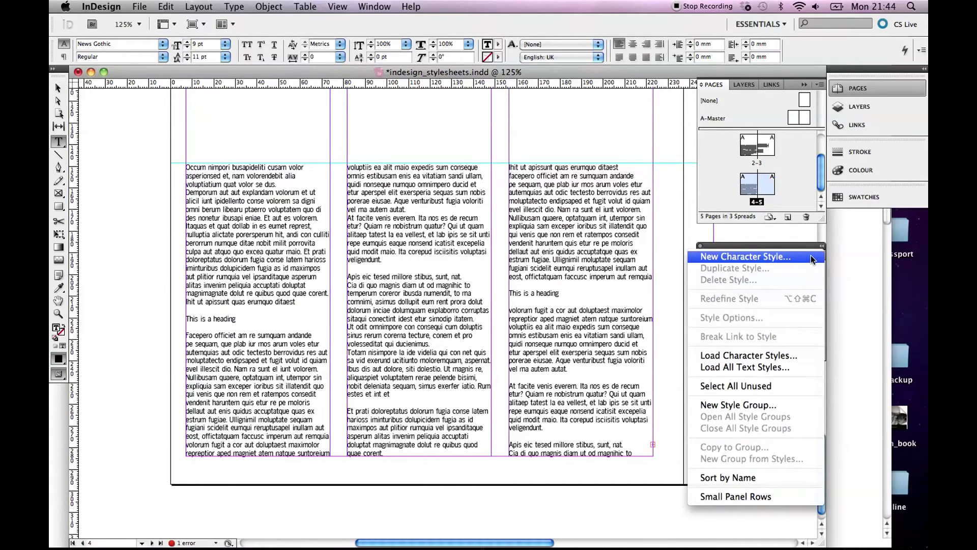
left_click(811, 256)
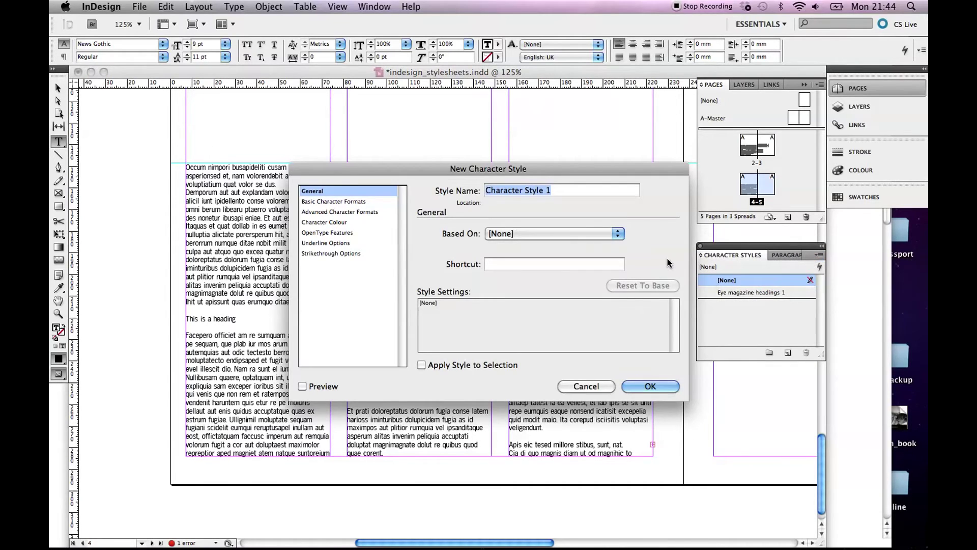
type("Eye maga")
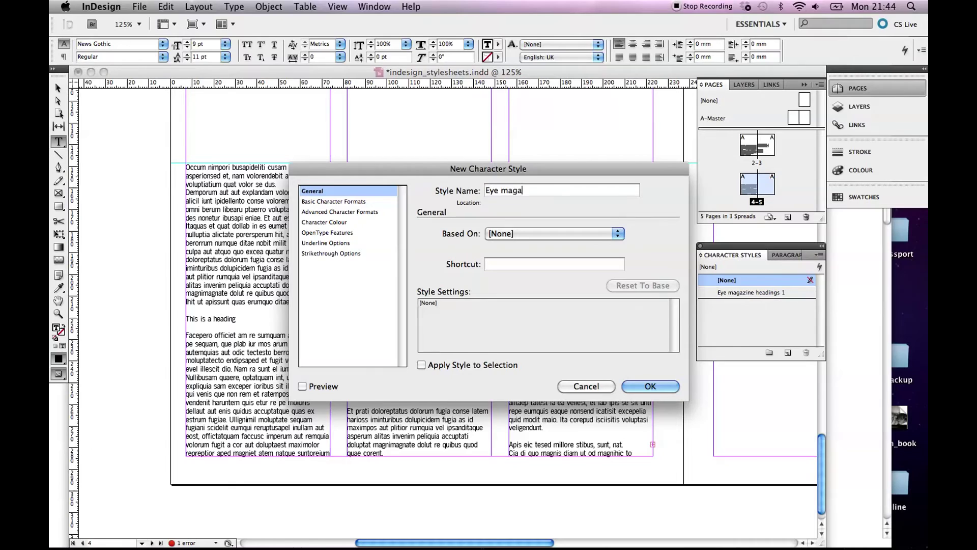
type("zine headings 2")
Set the Eye magazine headings 2 style's font to News Gothic Bold in Basic Character Formats.
left_click(367, 202)
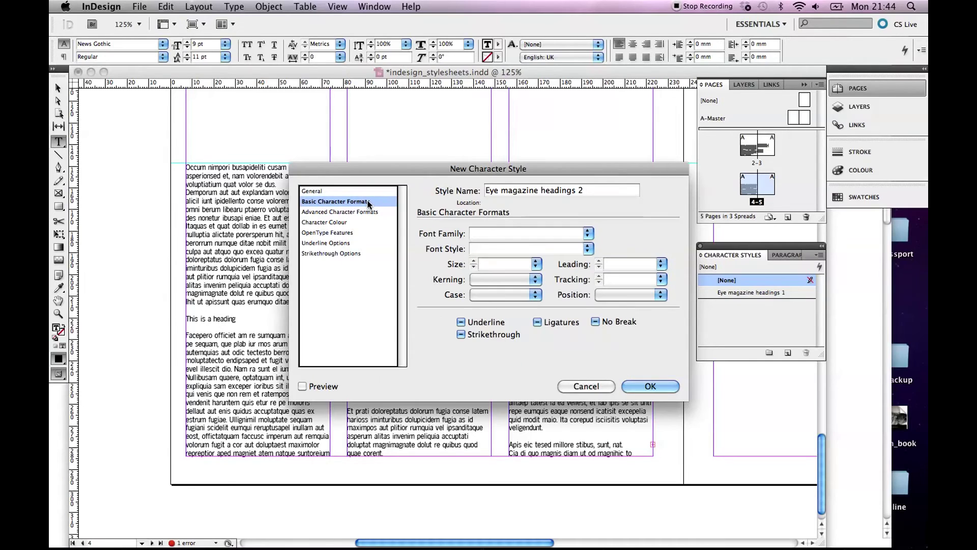
left_click(588, 235)
scroll(565, 359, "down", 10)
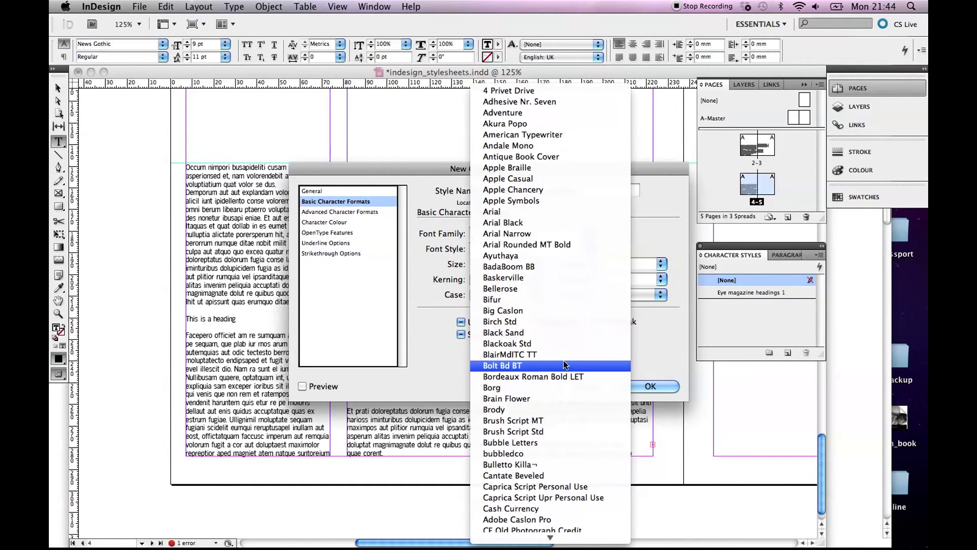
scroll(565, 364, "down", 10)
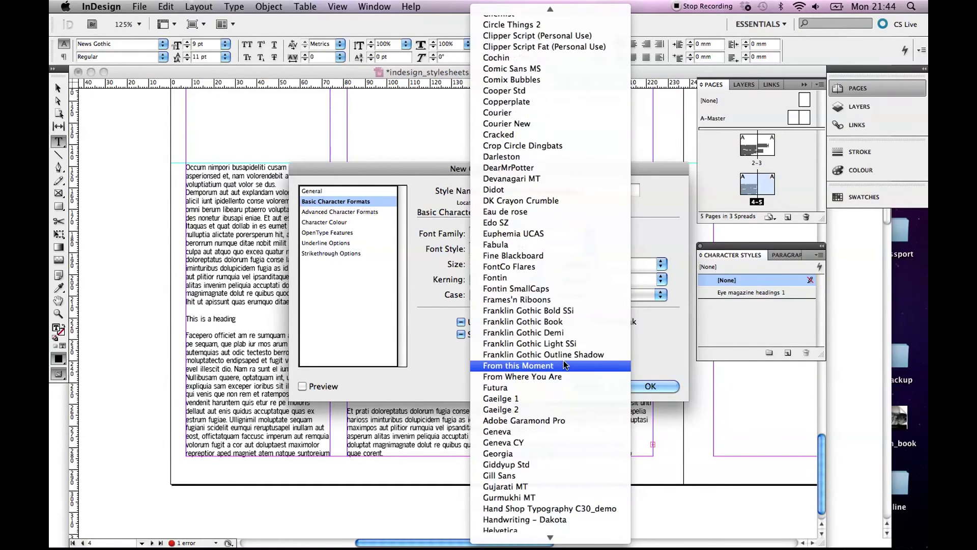
scroll(565, 364, "down", 8)
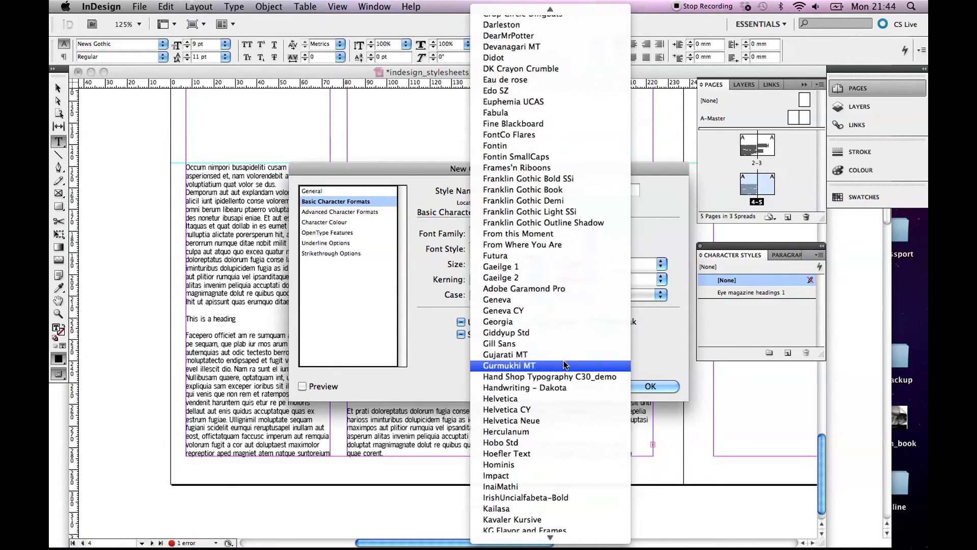
scroll(565, 364, "up", 9)
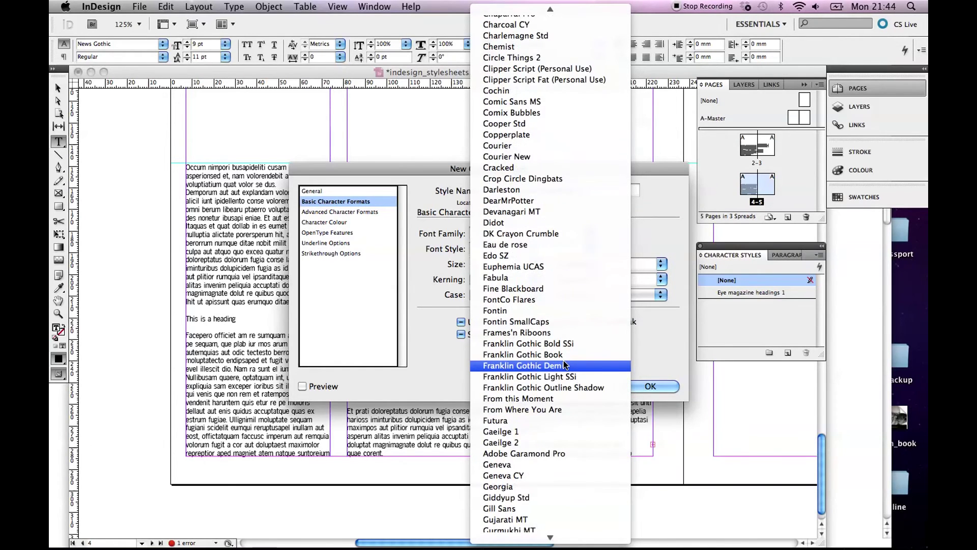
scroll(564, 364, "down", 15)
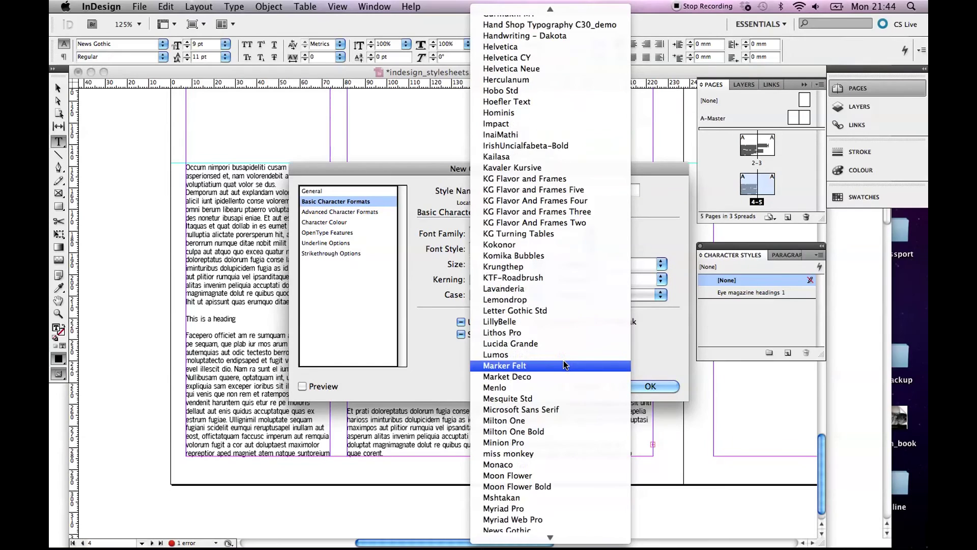
scroll(565, 364, "down", 14)
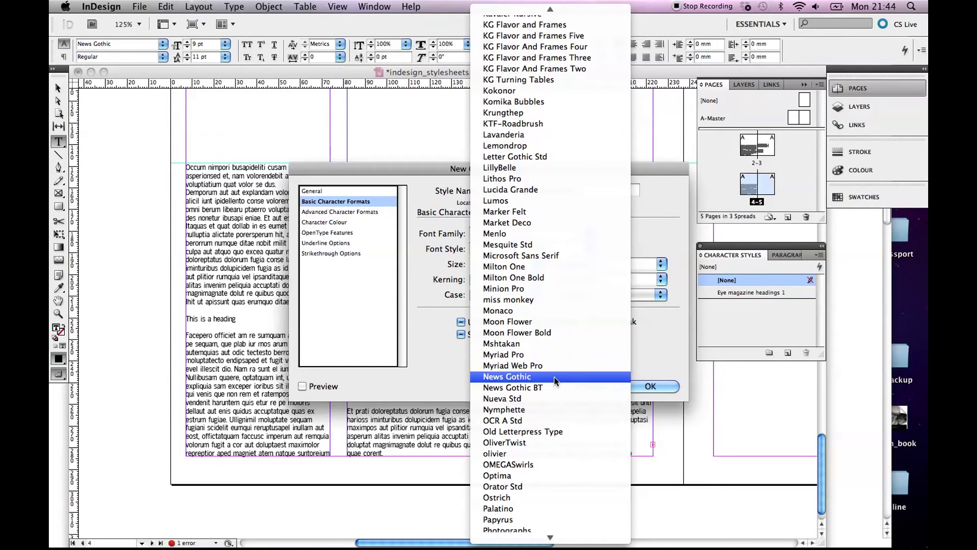
left_click(554, 376)
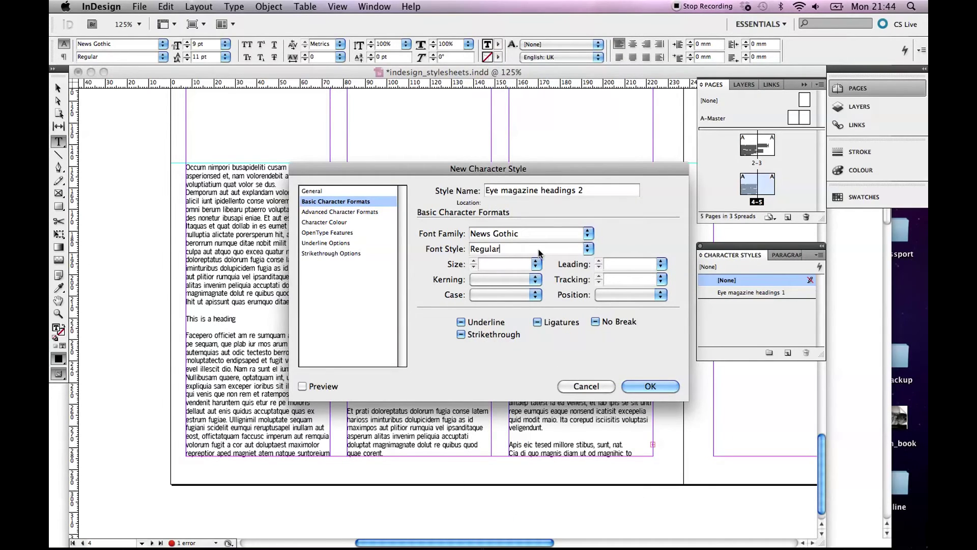
left_click(588, 249)
left_click(481, 261)
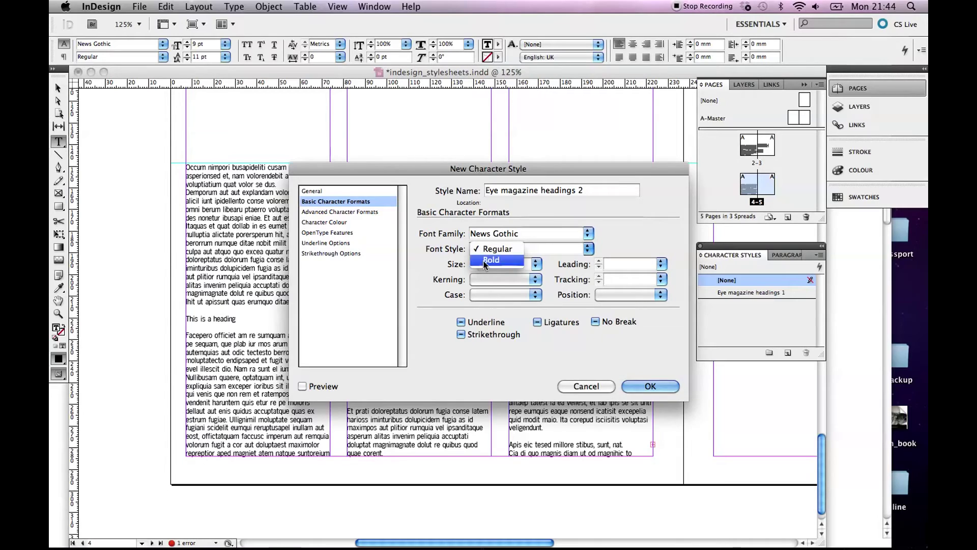
Give the style a 14 pt size with 16 pt leading.
left_click(536, 264)
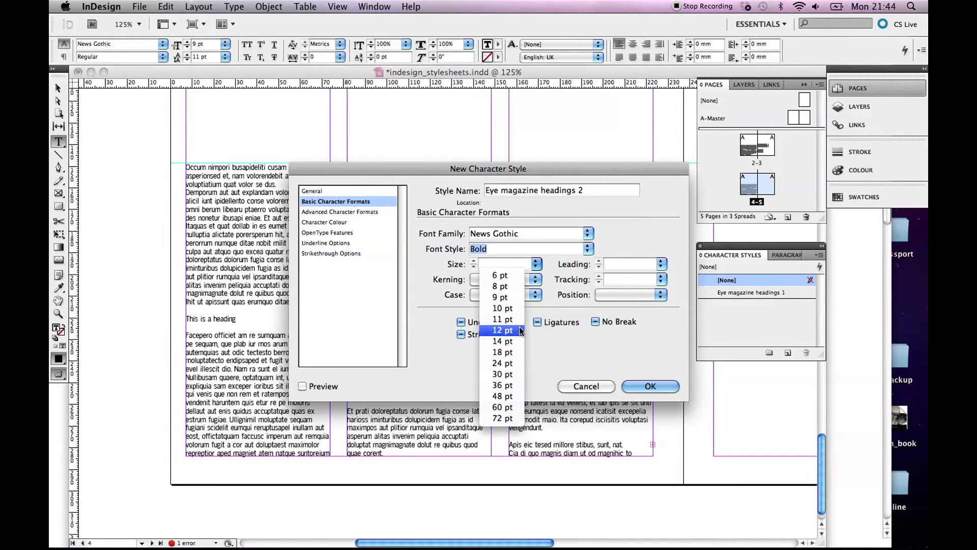
left_click(515, 341)
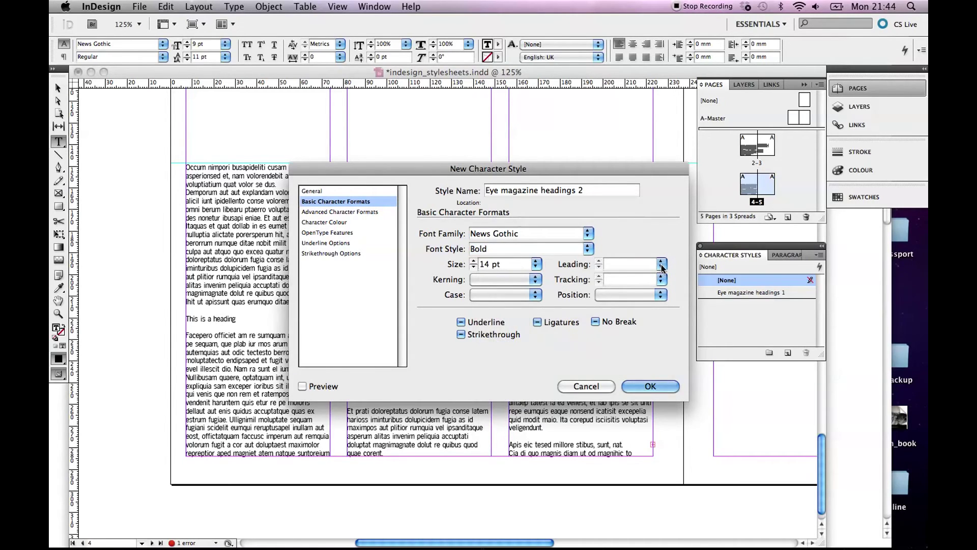
left_click(660, 264)
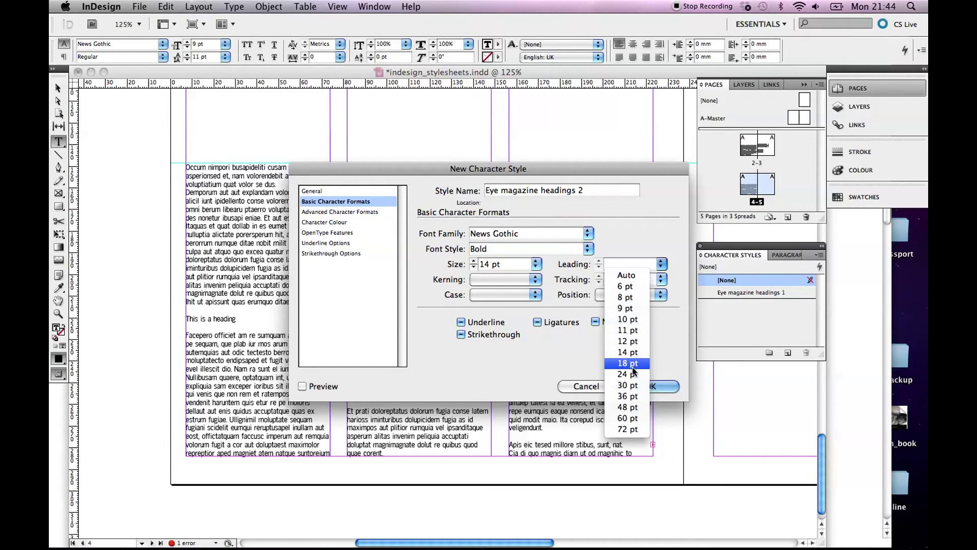
left_click(606, 275)
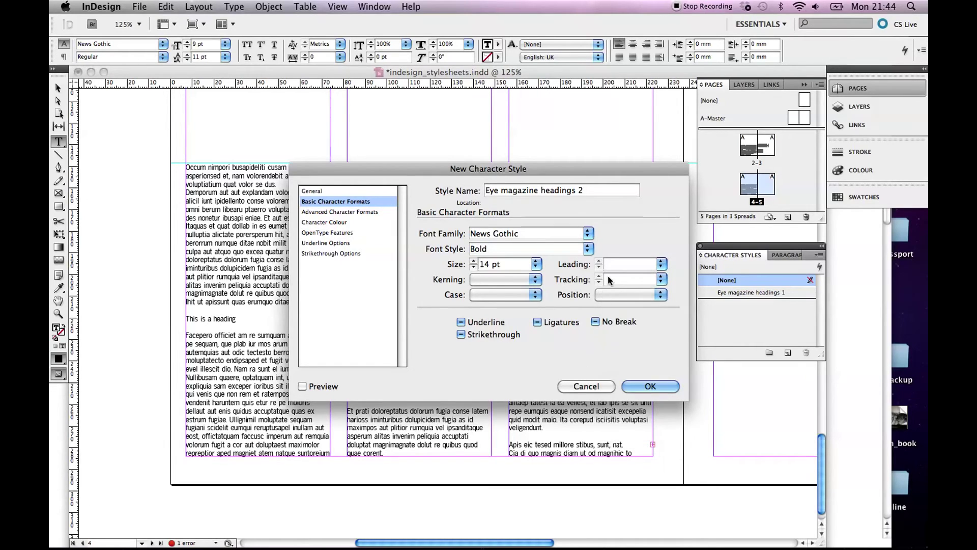
left_click(610, 264)
type("16")
Show the style's Character Colour settings and browse the document swatches.
left_click(347, 224)
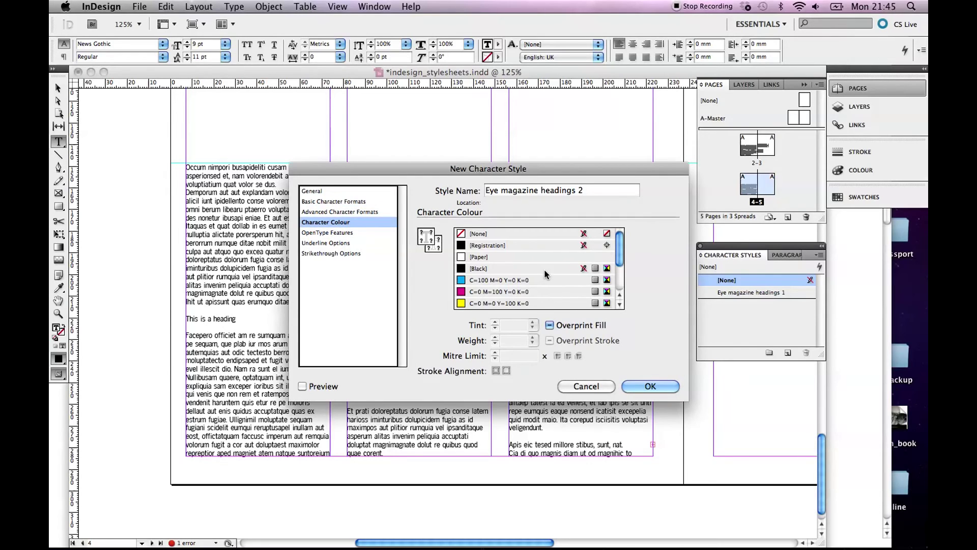
scroll(545, 273, "up", 3)
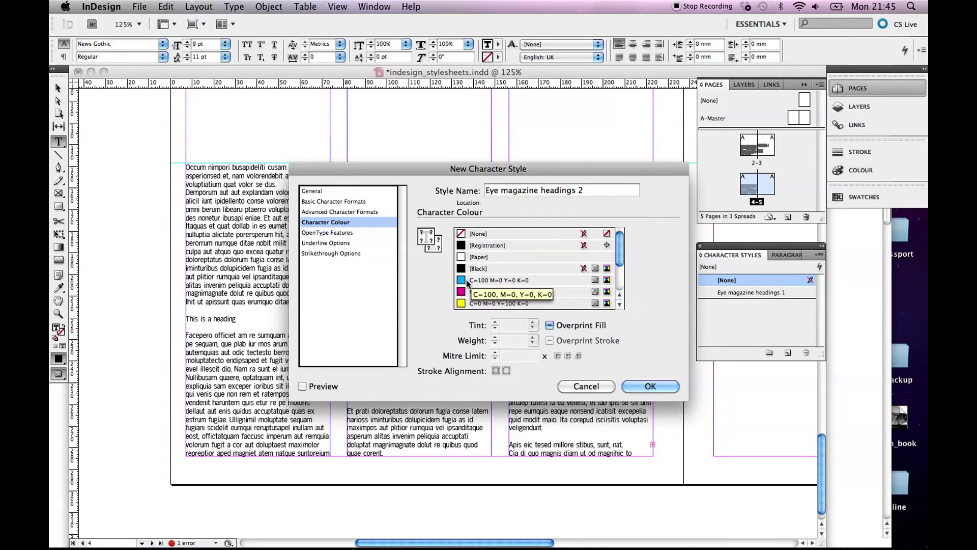
scroll(473, 280, "down", 5)
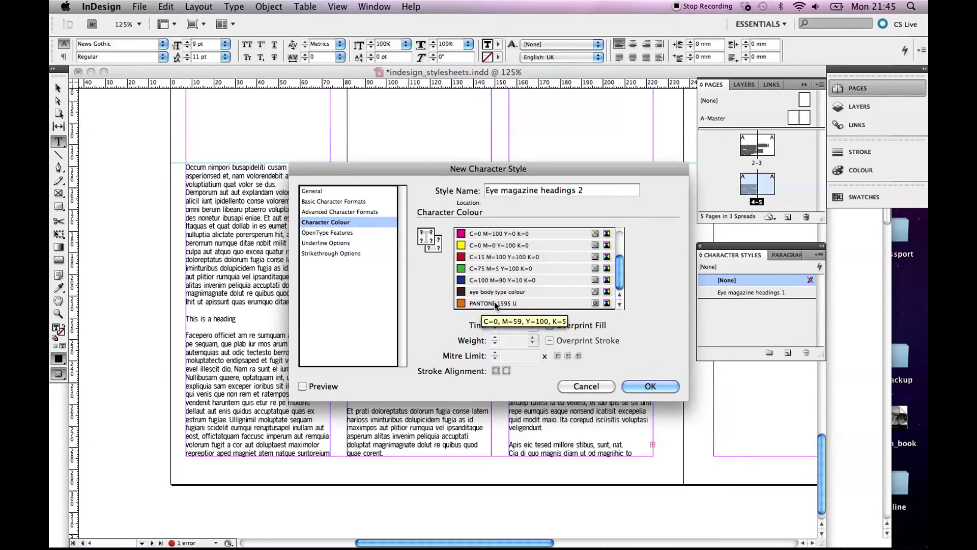
scroll(515, 297, "up", 3)
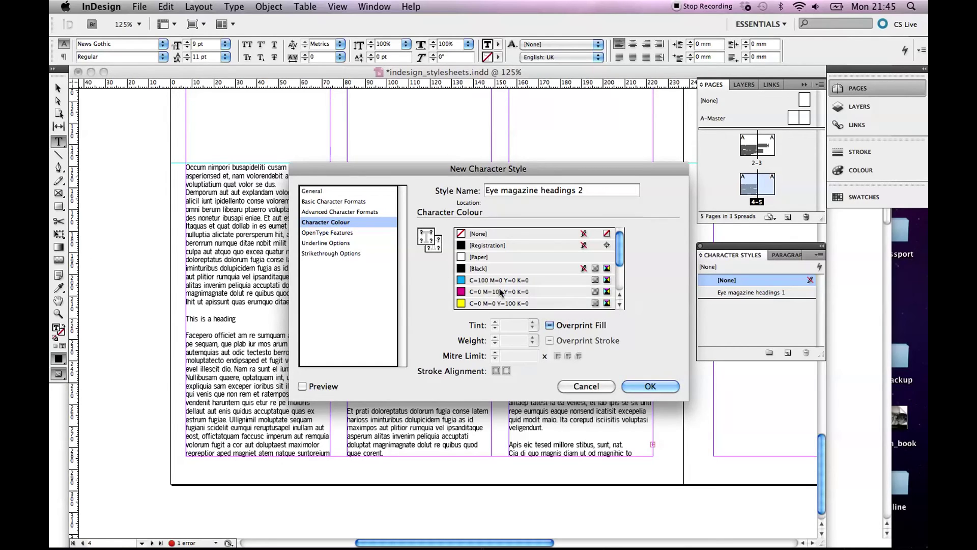
Start a new colour swatch using the PANTONE solid uncoated library.
double_click(428, 241)
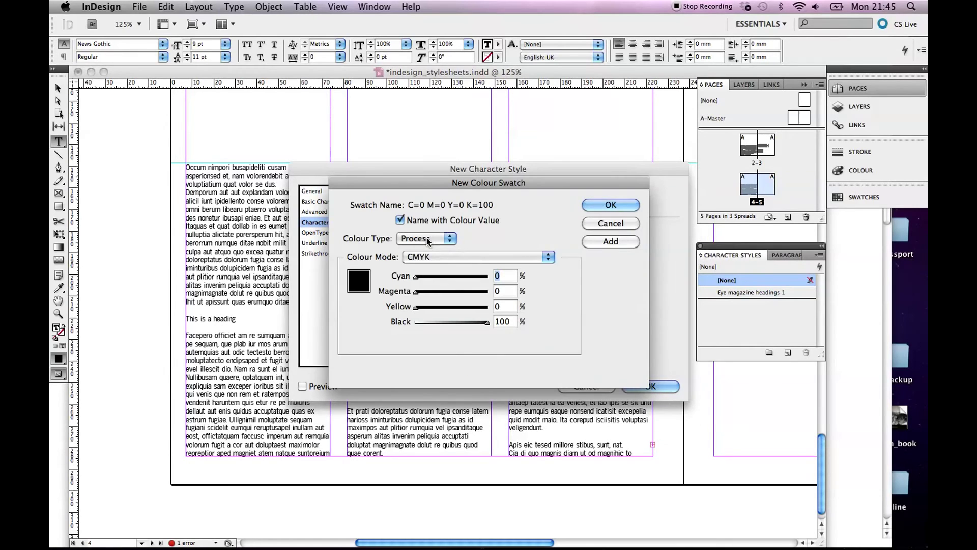
key("Escape")
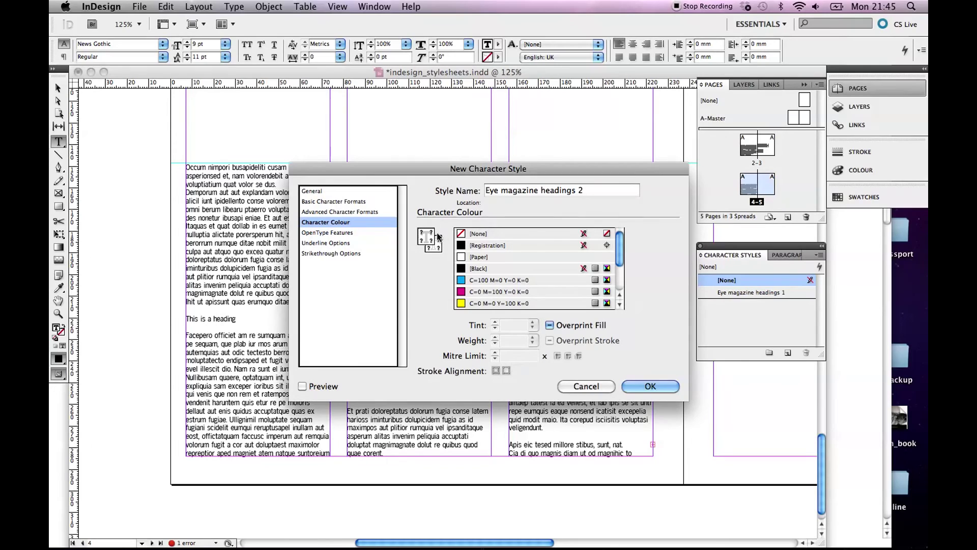
double_click(428, 241)
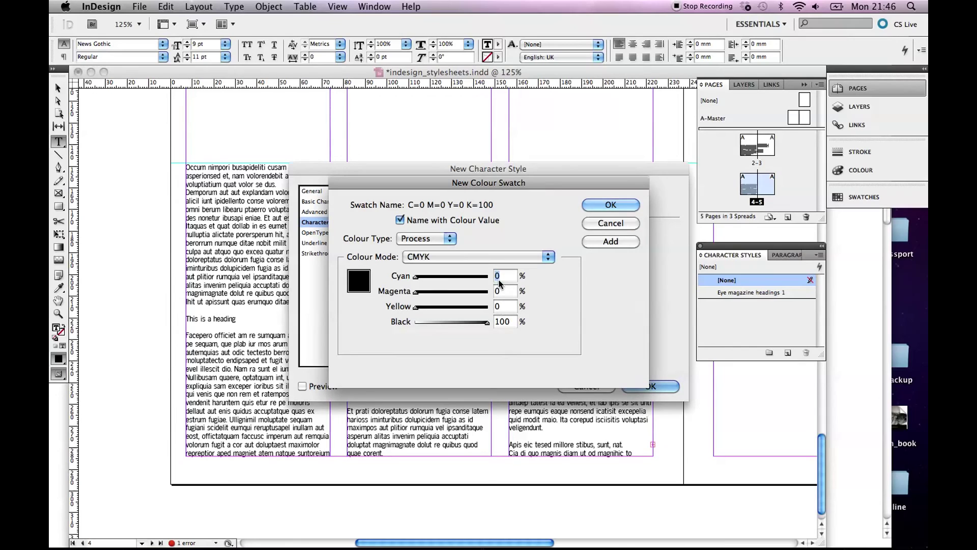
left_click(493, 256)
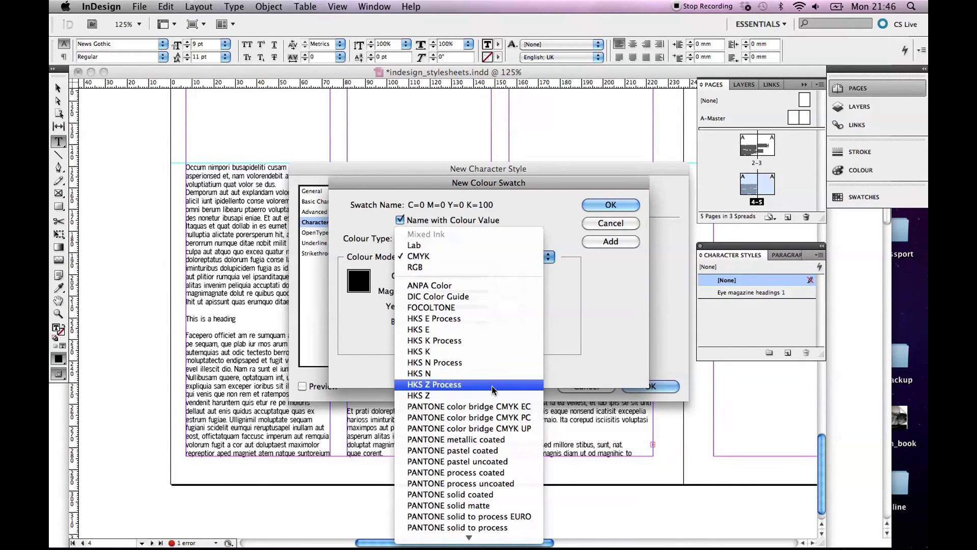
mouse_move(479, 534)
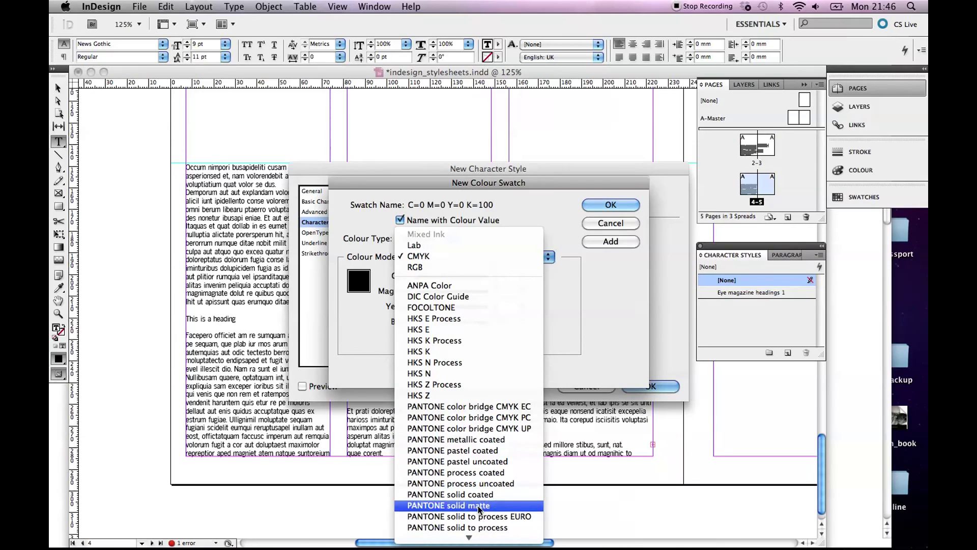
left_click(479, 506)
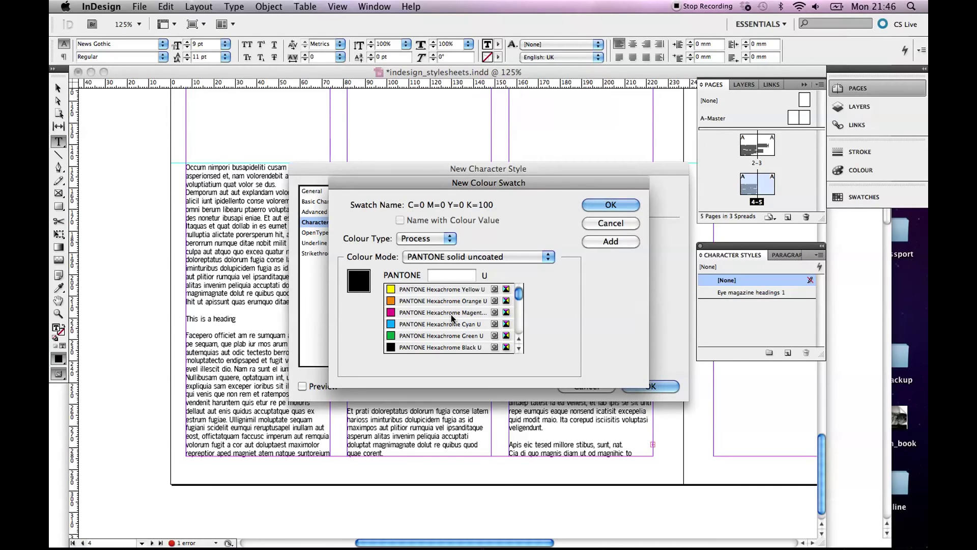
Add PANTONE 206 U as a swatch, make it the style's colour, and save Eye magazine headings 2.
scroll(452, 319, "down", 5)
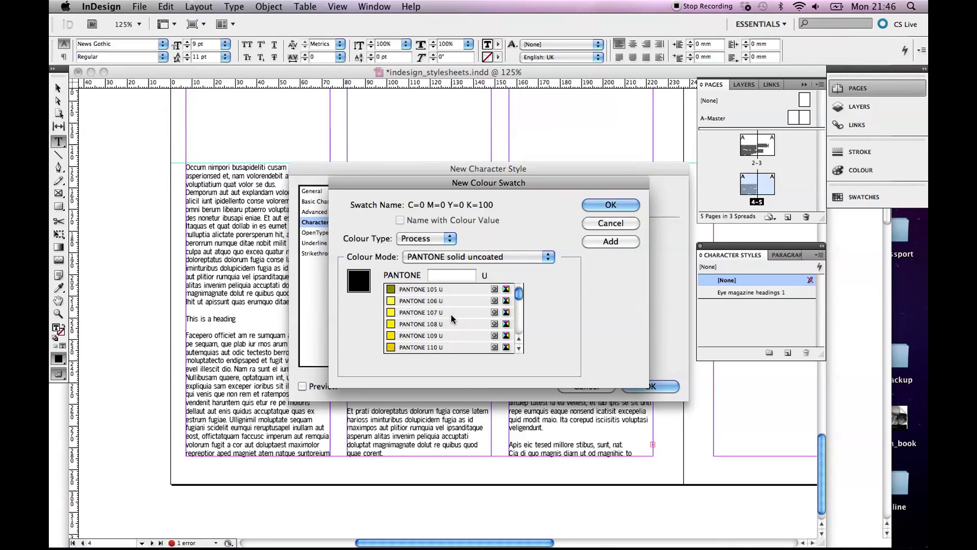
scroll(451, 319, "down", 10)
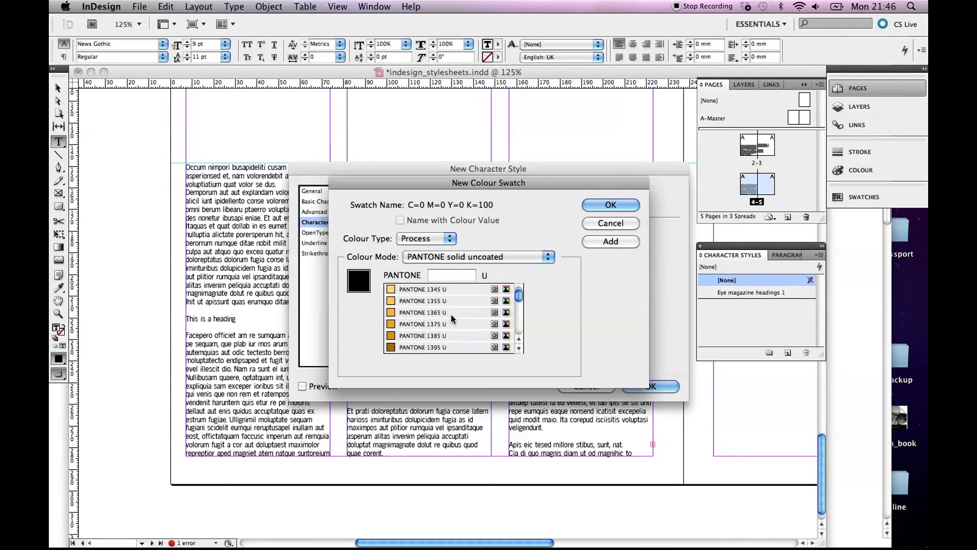
scroll(452, 316, "down", 10)
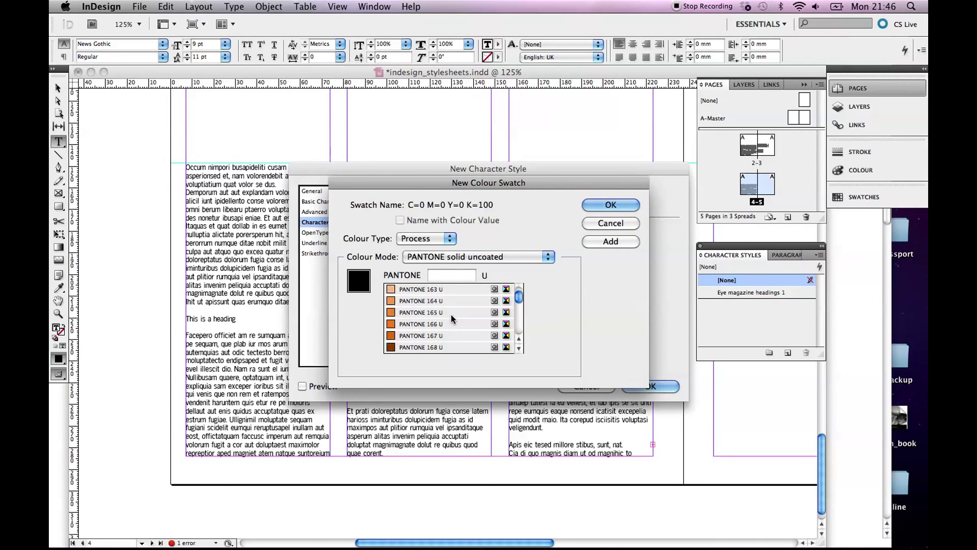
scroll(451, 318, "down", 10)
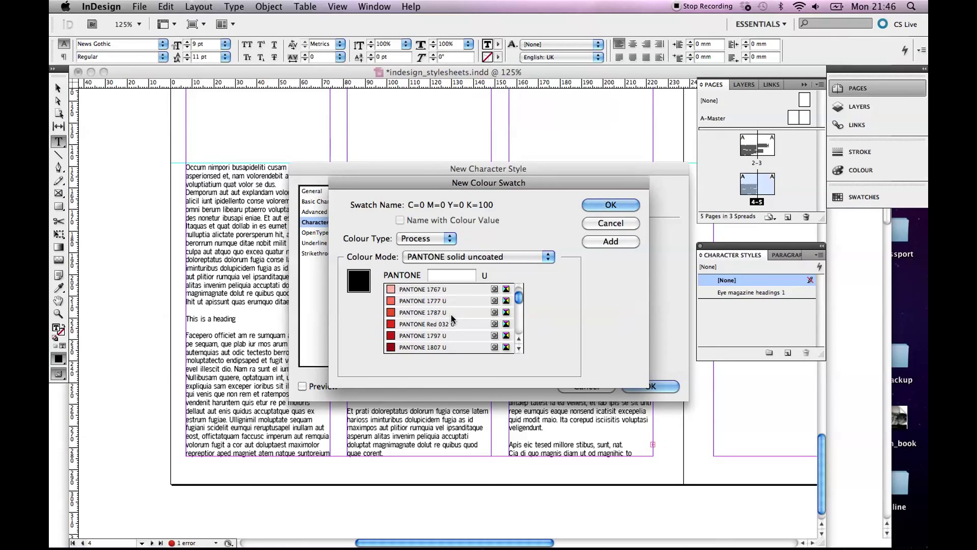
scroll(451, 319, "down", 10)
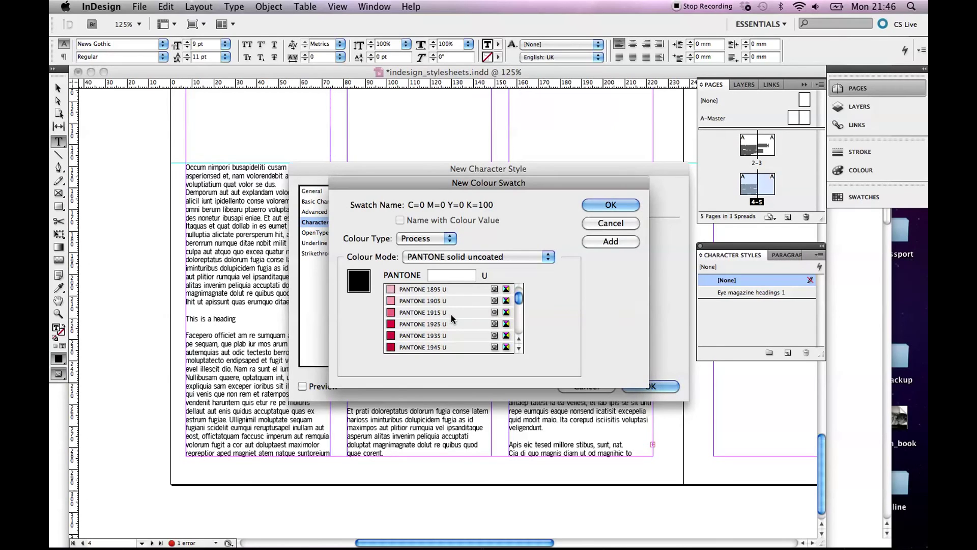
scroll(451, 314, "down", 3)
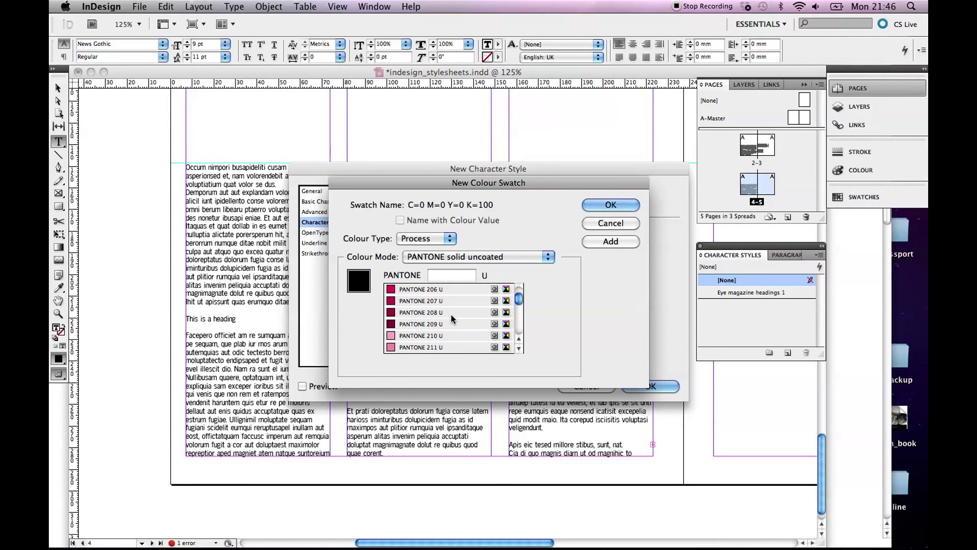
left_click(439, 290)
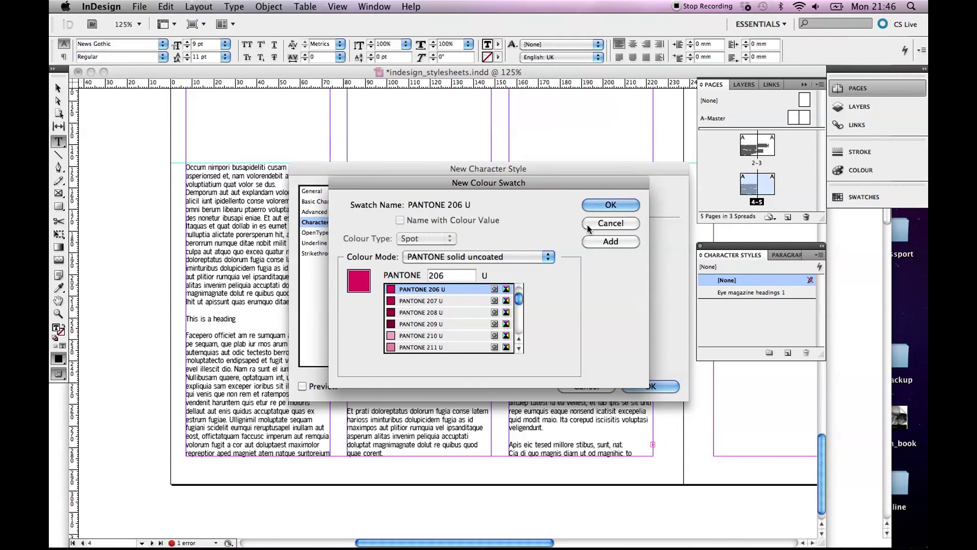
left_click(594, 206)
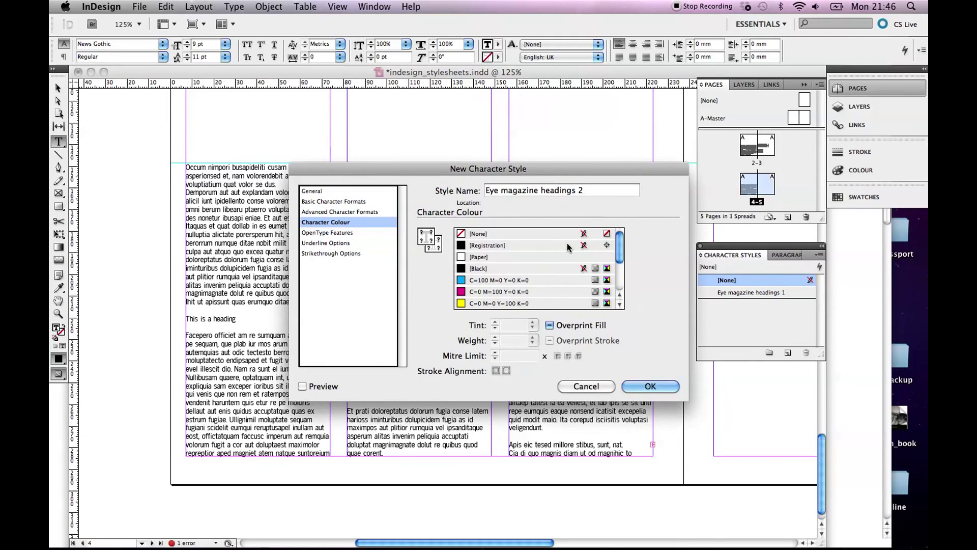
scroll(529, 277, "down", 3)
left_click(491, 303)
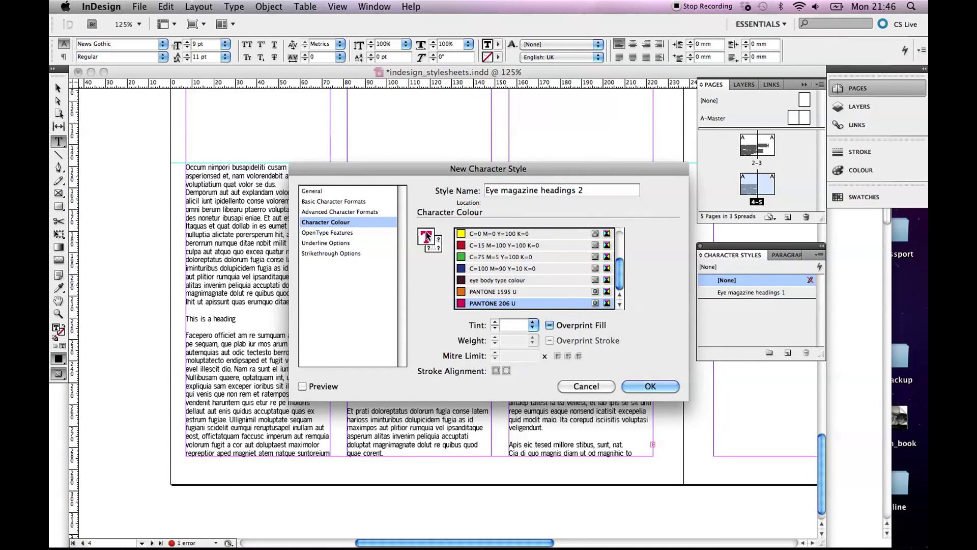
left_click(637, 387)
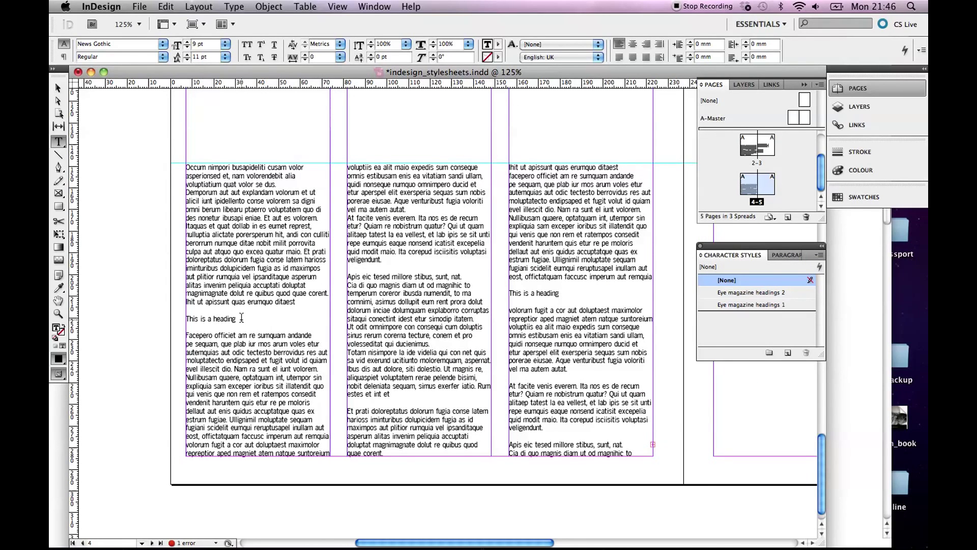
Apply Eye magazine headings 2 to the first- and third-column 'This is a heading' lines.
left_click_drag(232, 319, 185, 317)
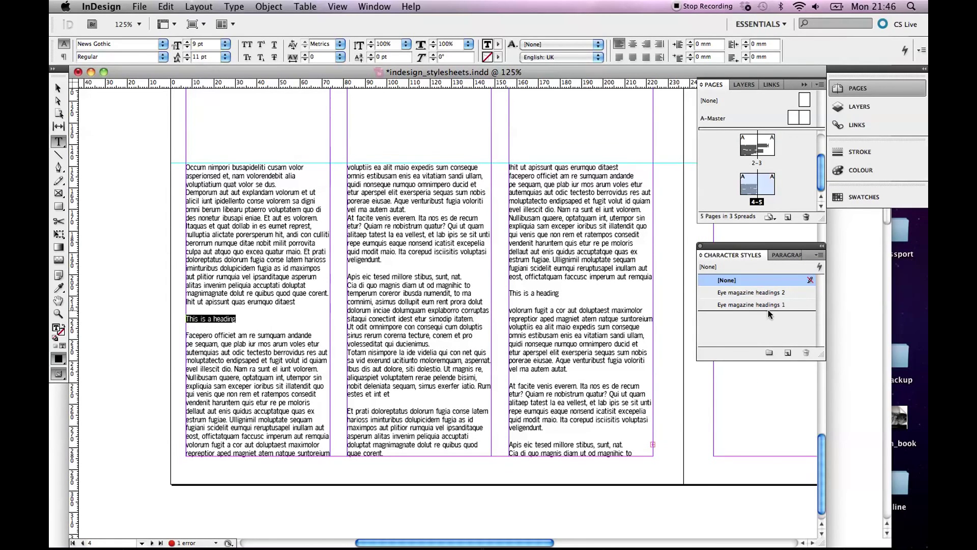
left_click(759, 292)
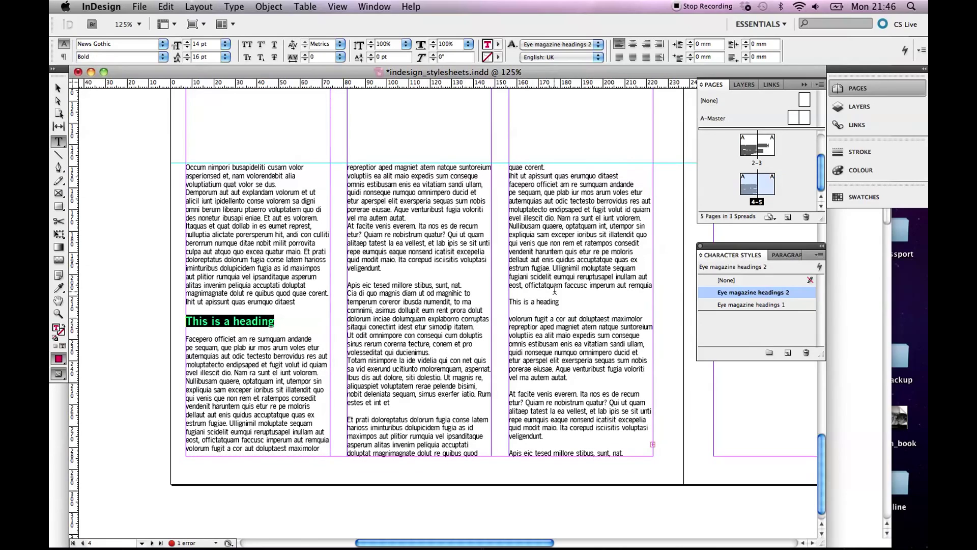
left_click(560, 302)
left_click_drag(560, 302, 513, 295)
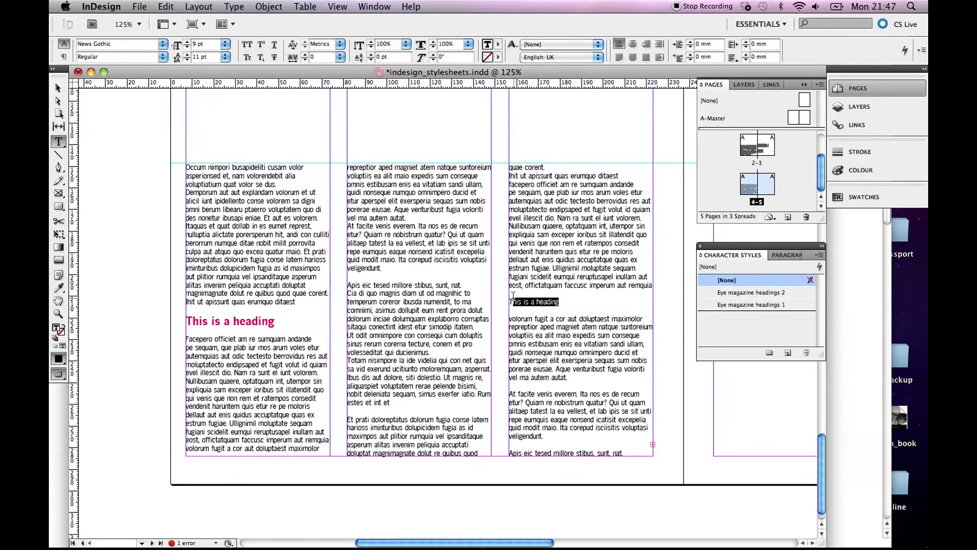
left_click(732, 294)
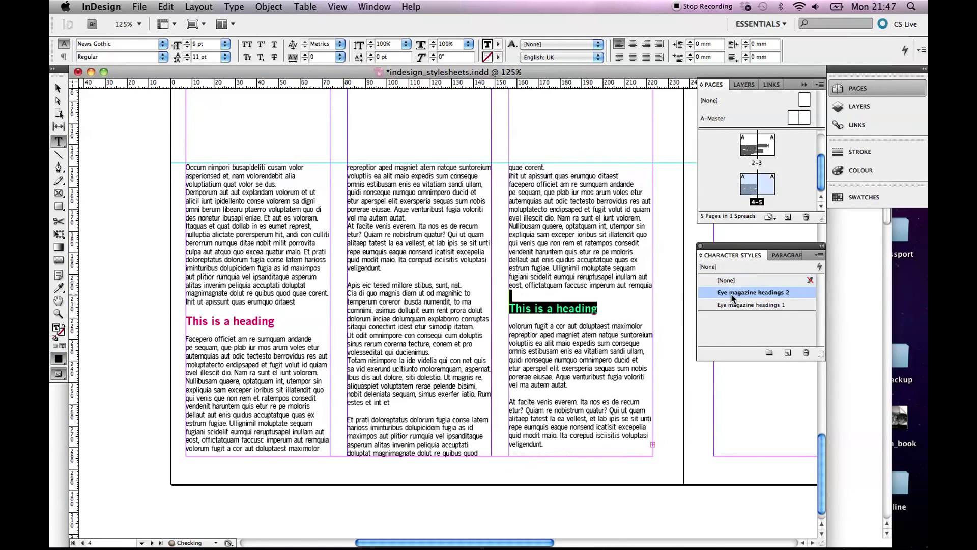
left_click(602, 308)
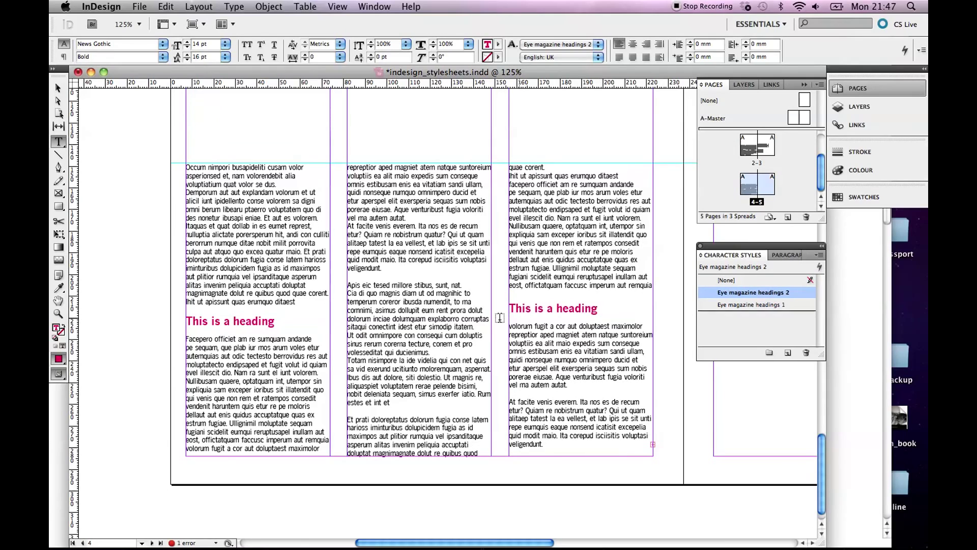